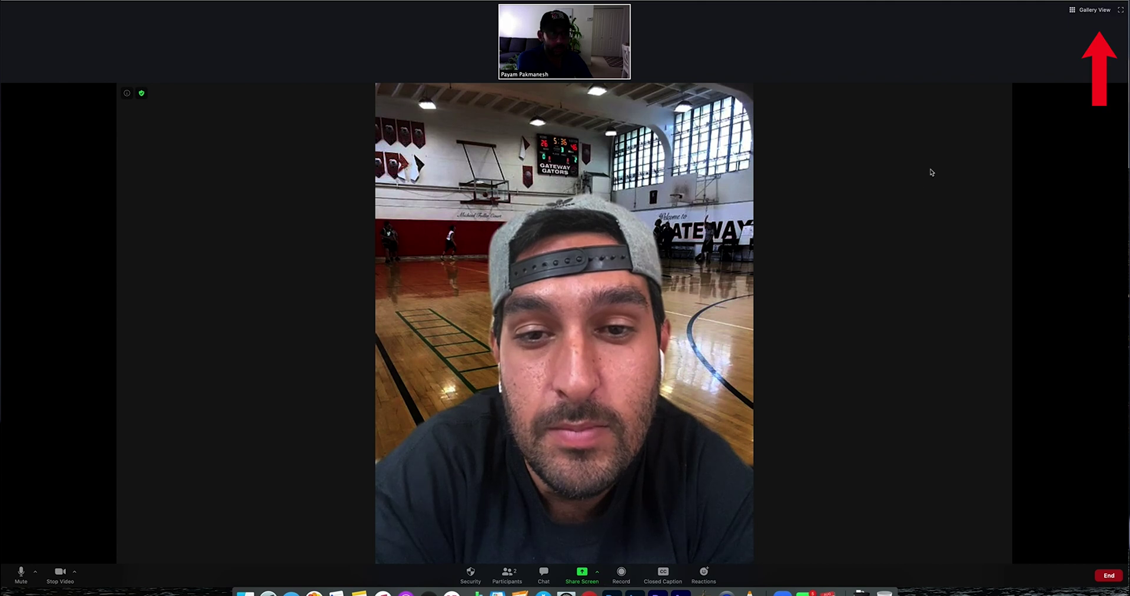
Switch the Zoom call to Gallery View and open the Record options.
left_click(1093, 12)
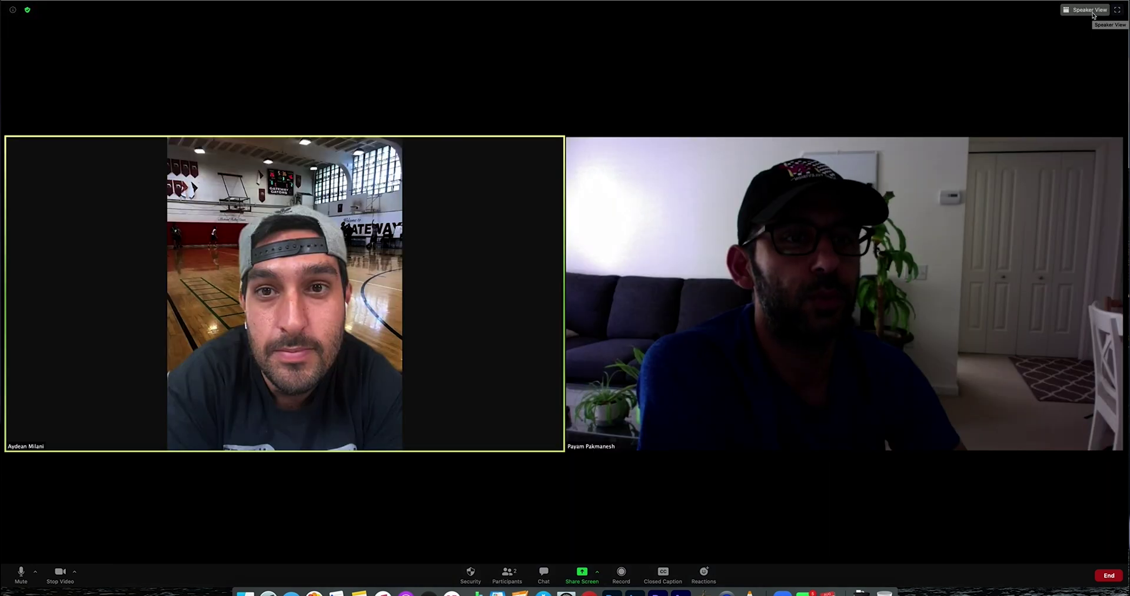
left_click(621, 573)
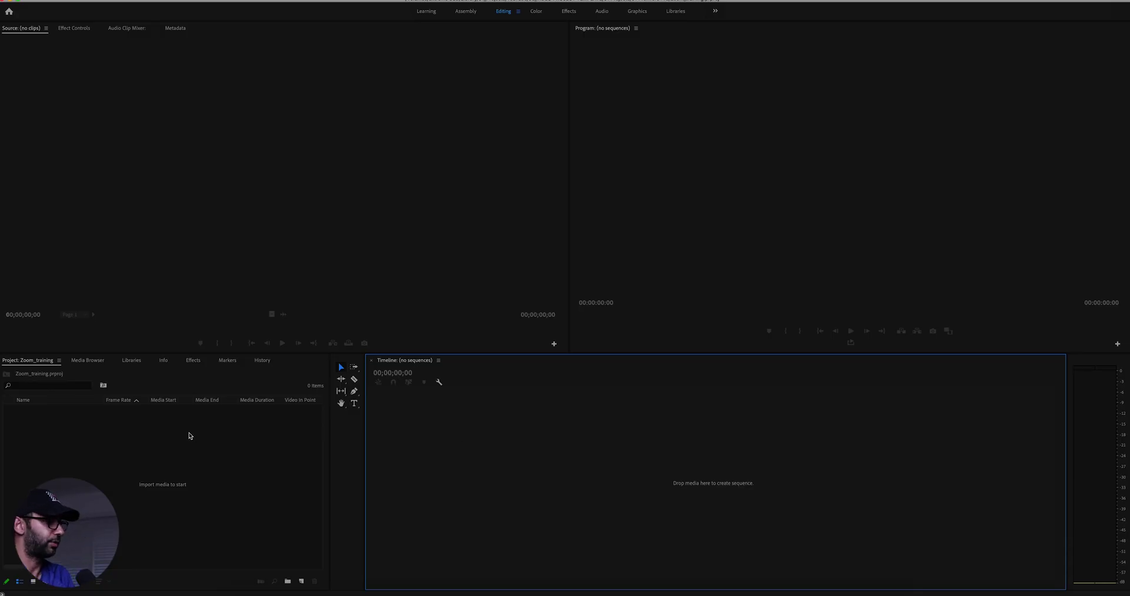
Import zoom_0.mp4 from Documents > Zoom > 2020-08-25 into the Project panel.
right_click(174, 442)
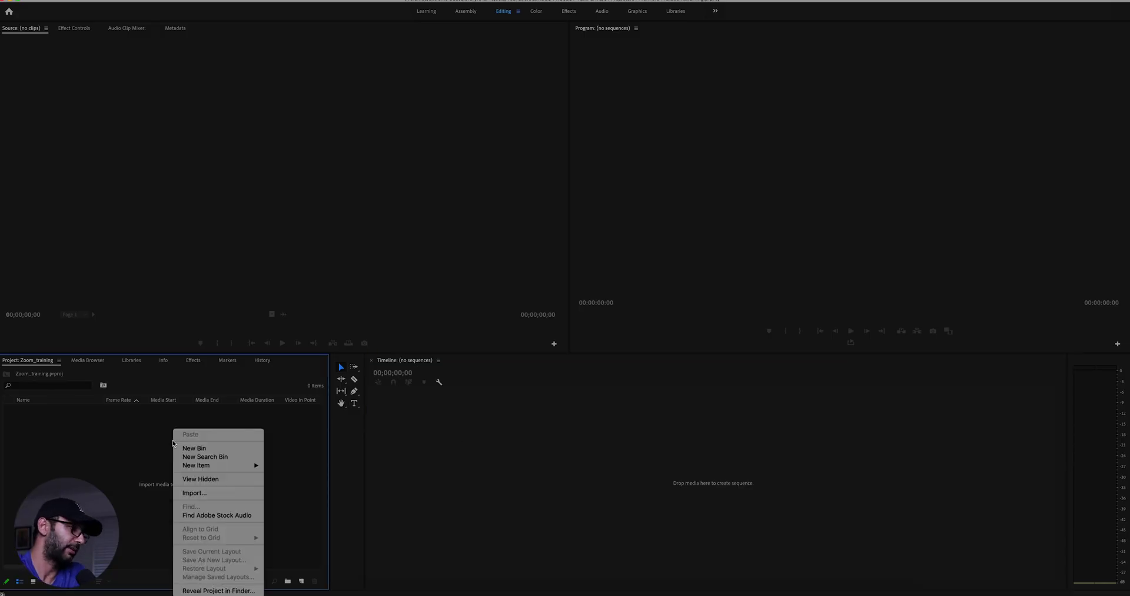
left_click(197, 495)
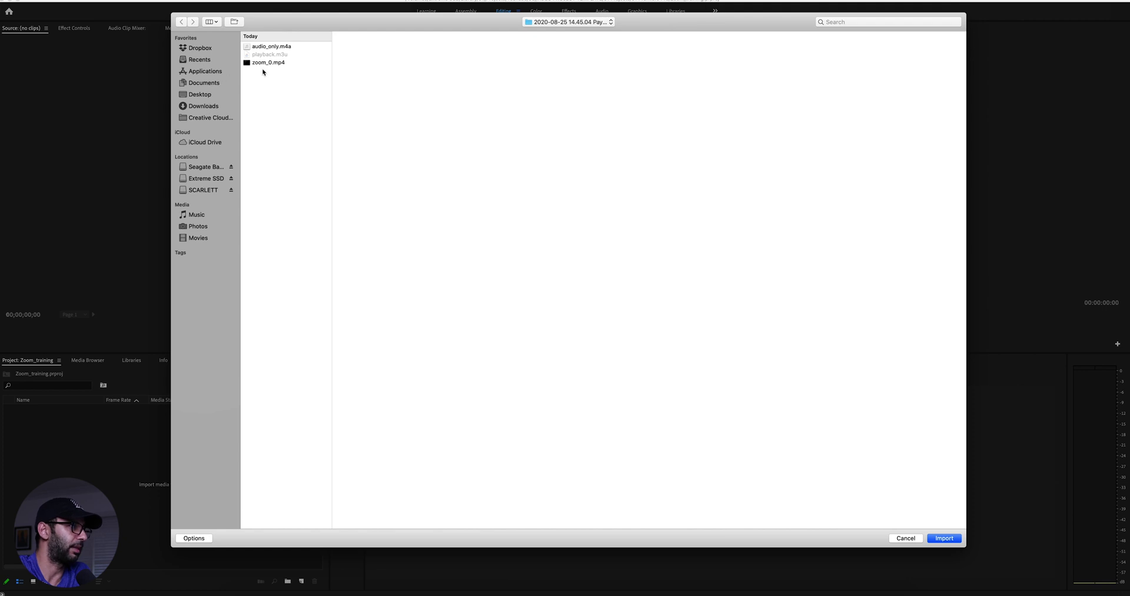
left_click(206, 84)
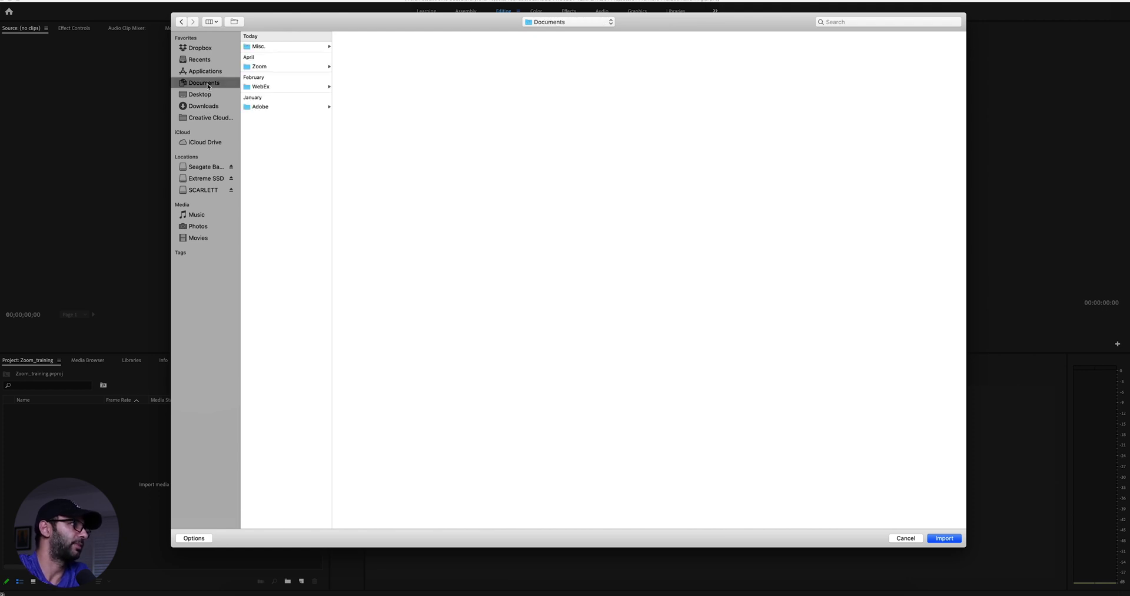
key("Down")
key("Down")
key("Down")
key("Up")
key("Right")
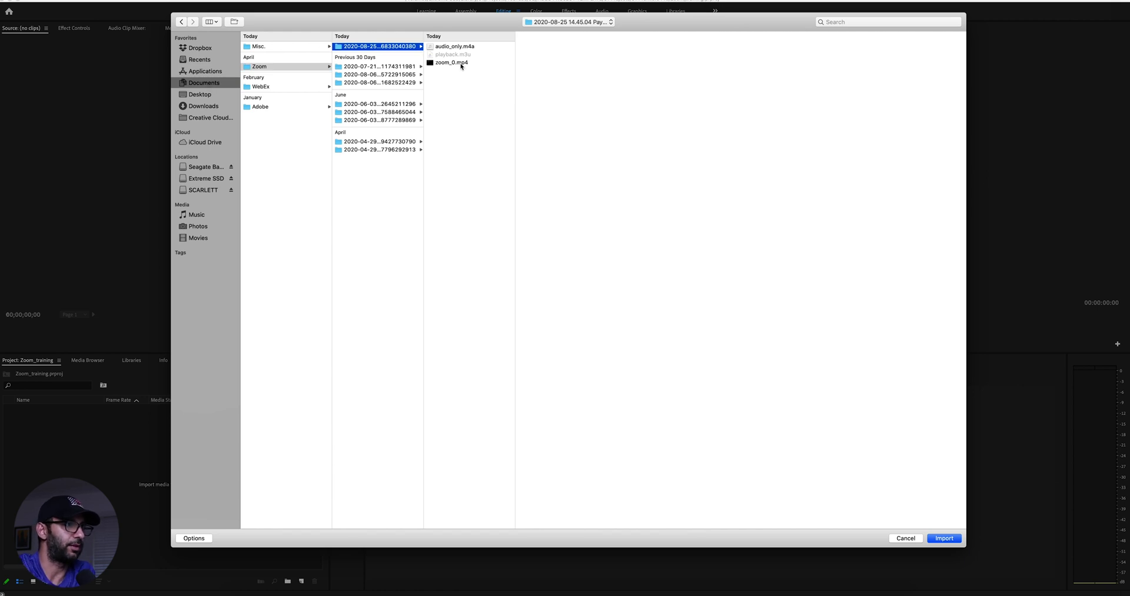
left_click(459, 63)
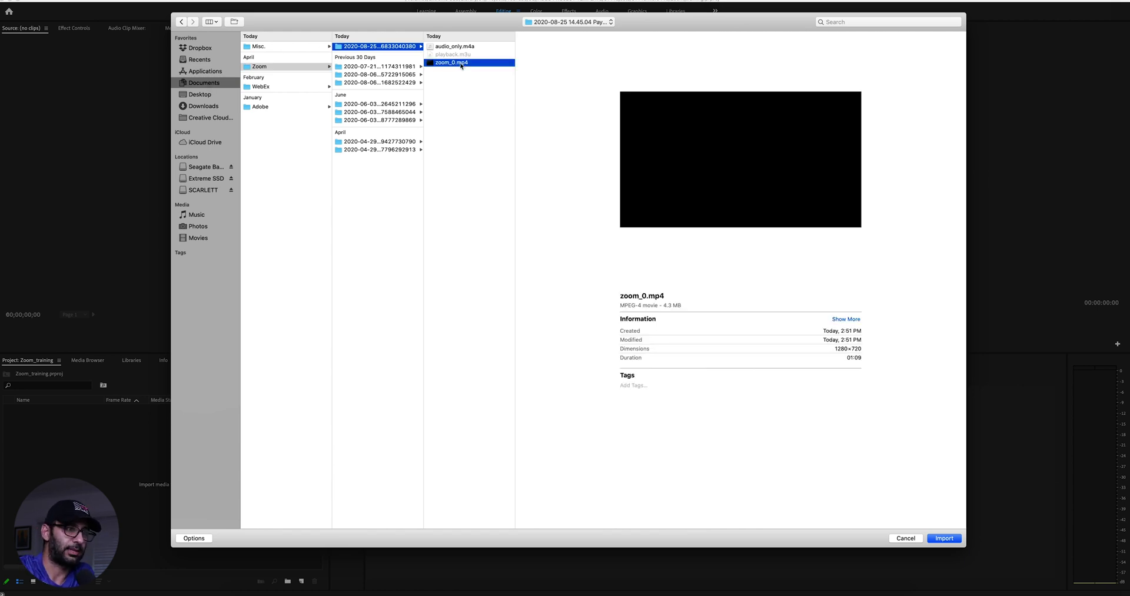
left_click(944, 537)
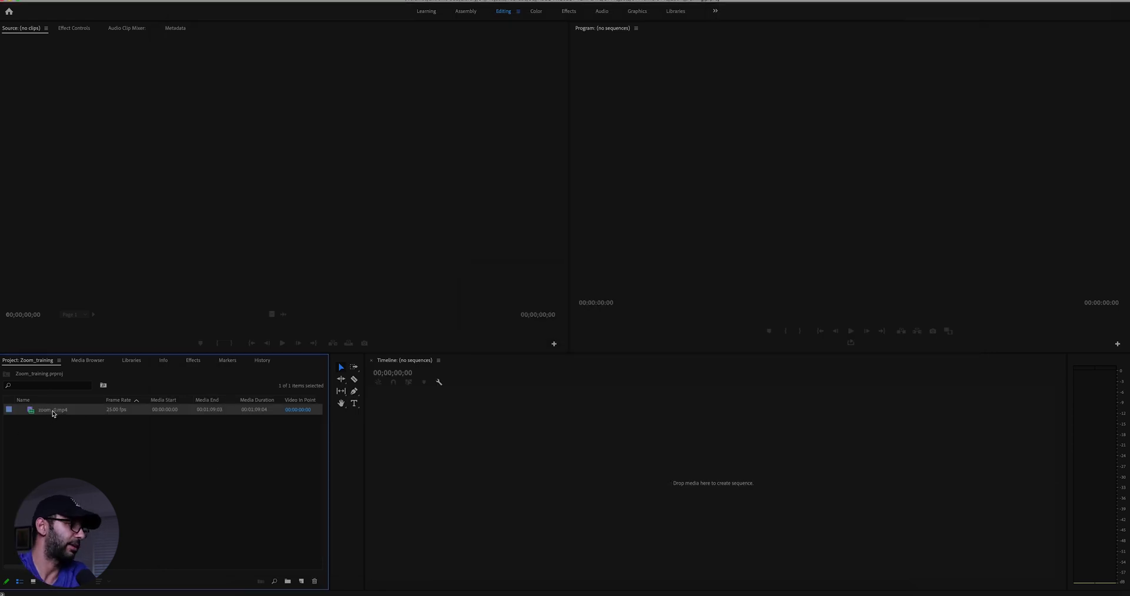
Build a zoom_0 sequence from zoom_0.mp4 and scrub ahead to where both participants appear.
left_click_drag(52, 413, 433, 462)
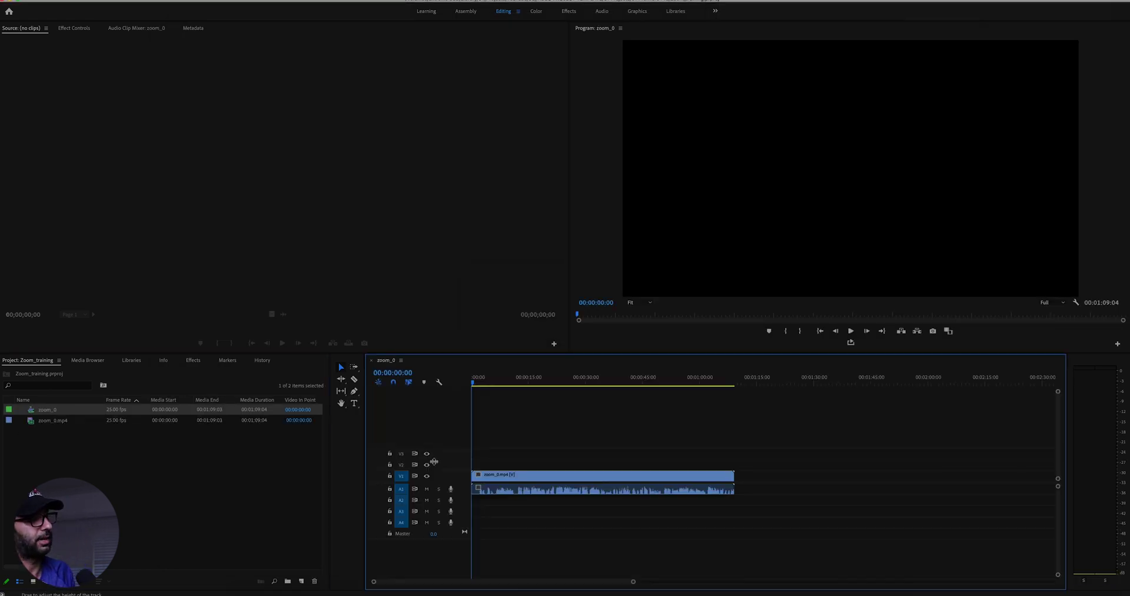
mouse_move(541, 376)
left_mouse_down()
mouse_move(636, 377)
mouse_move(553, 377)
left_mouse_up()
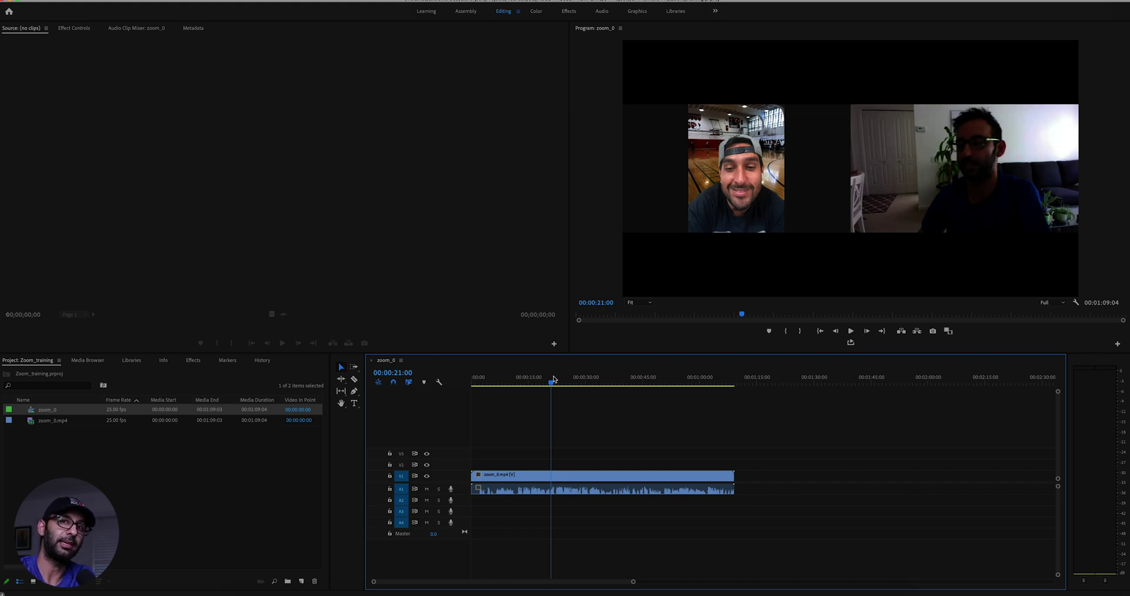
Unlink the clip's video from its audio and duplicate the video onto V2.
left_click(617, 475)
right_click(617, 474)
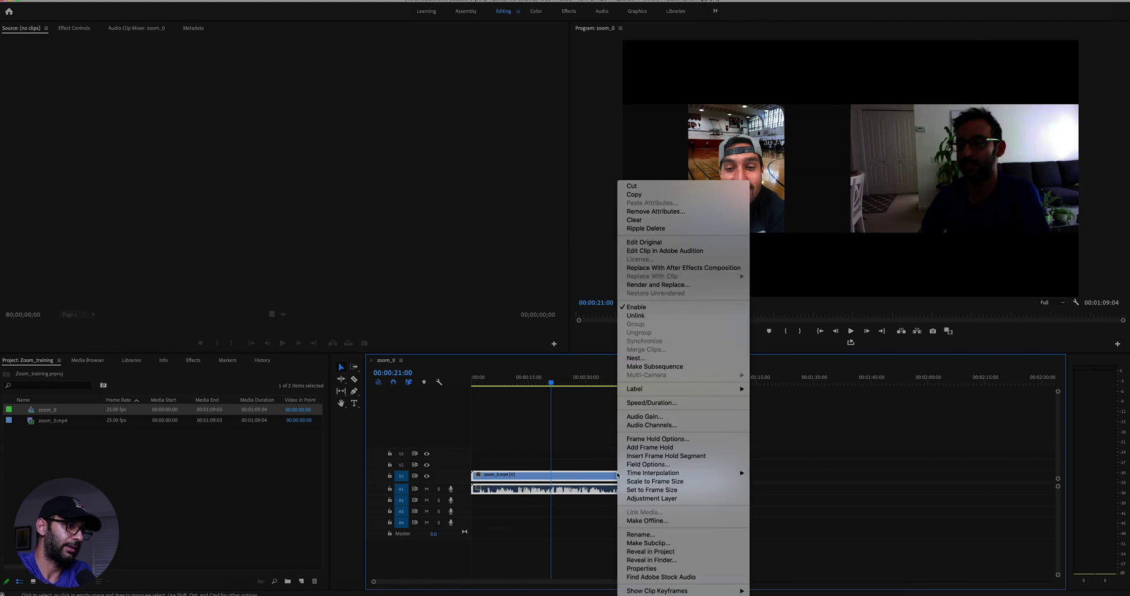
left_click(648, 316)
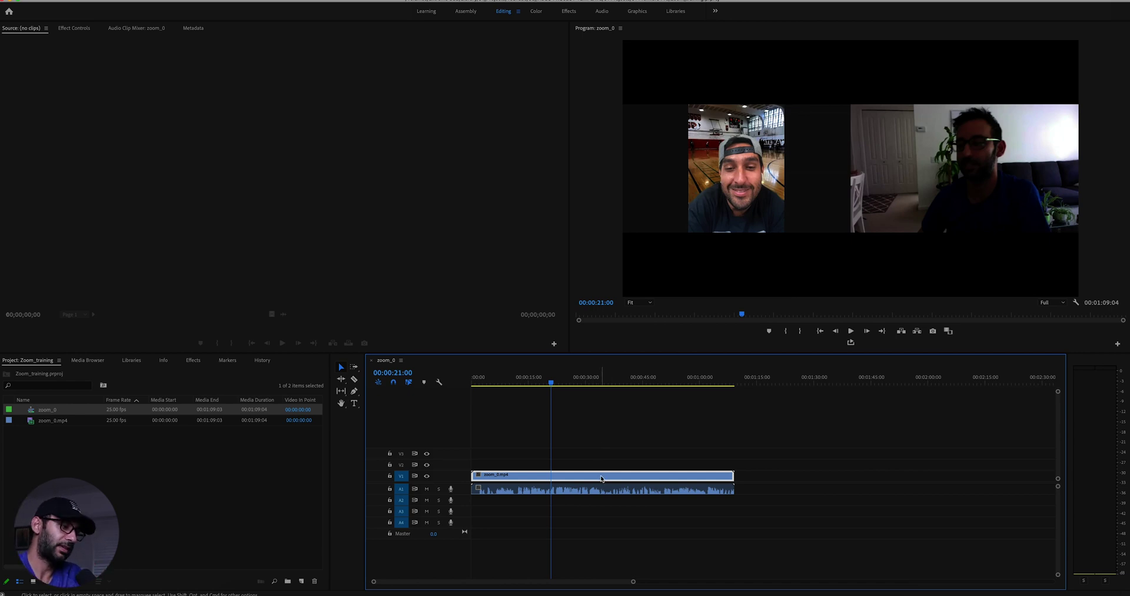
left_click_drag(601, 477, 599, 464)
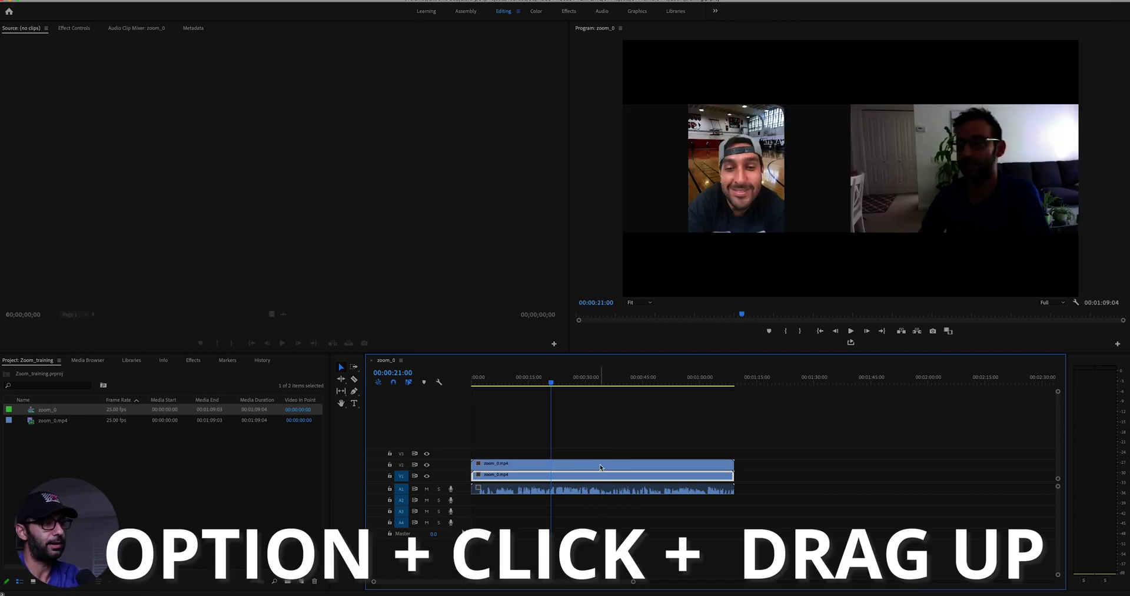
Review the stacked clips and return the playhead to 00:00:17:18.
left_click(500, 476)
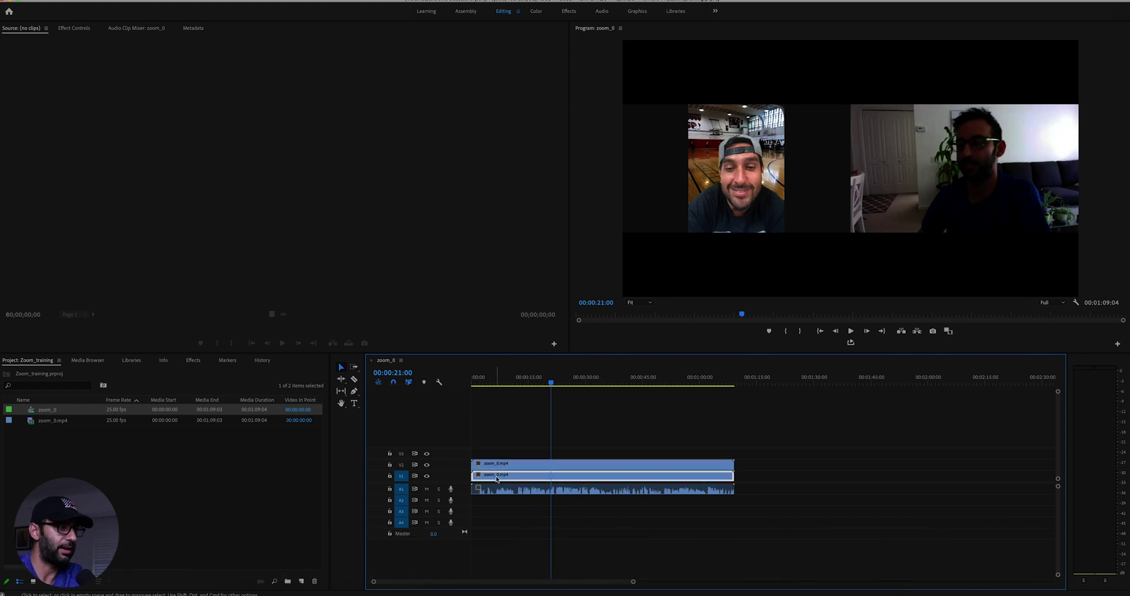
left_click(498, 468)
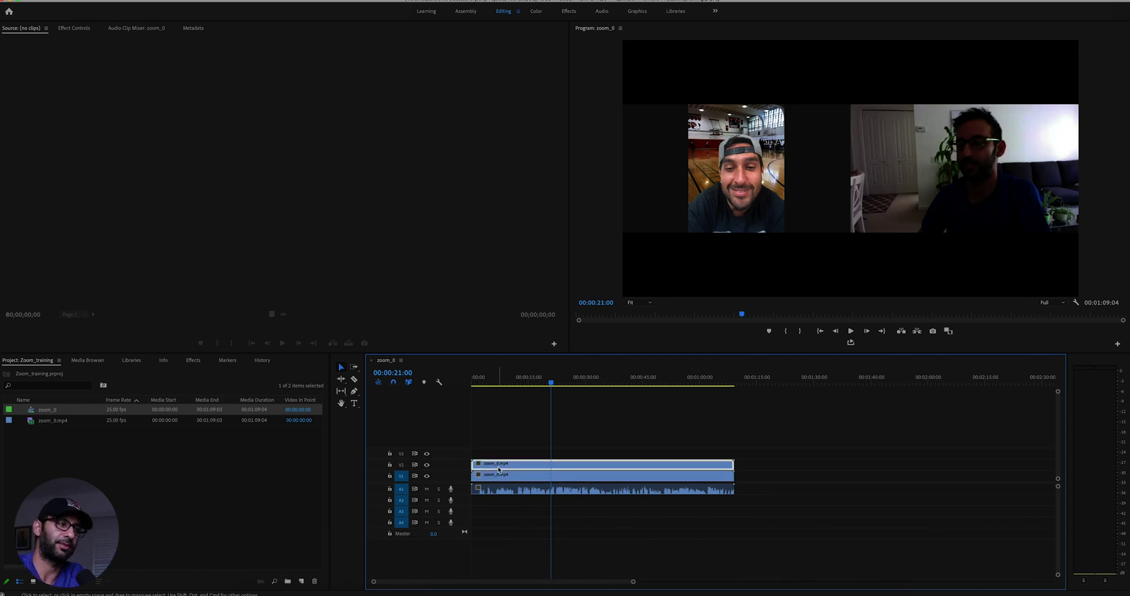
left_click_drag(501, 380, 585, 382)
left_click(539, 381)
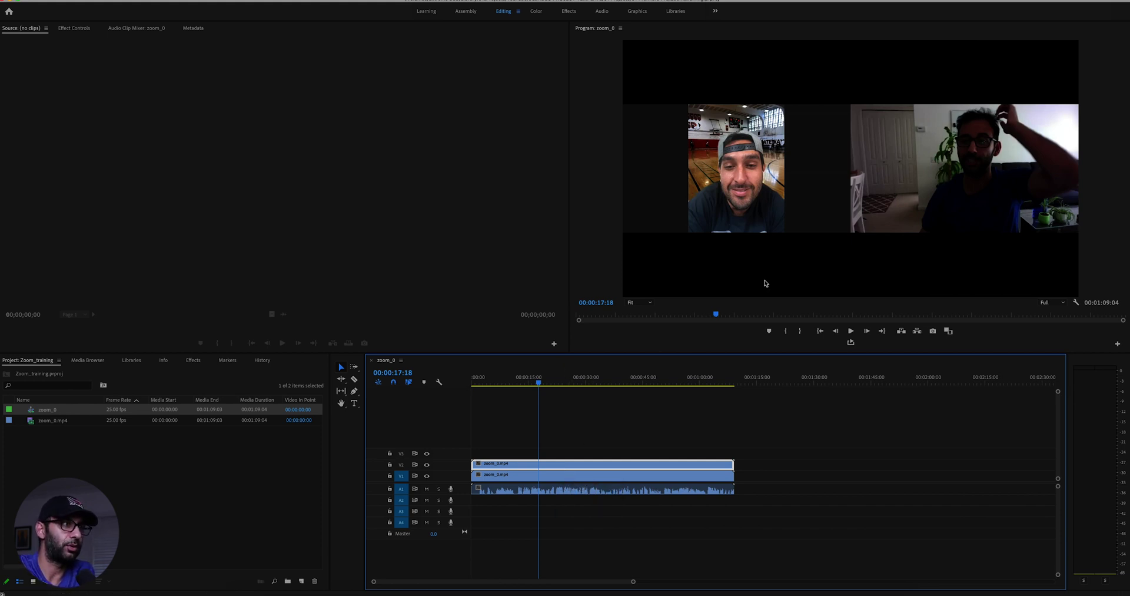
Rename the upper V2 clip to 'left'.
right_click(571, 468)
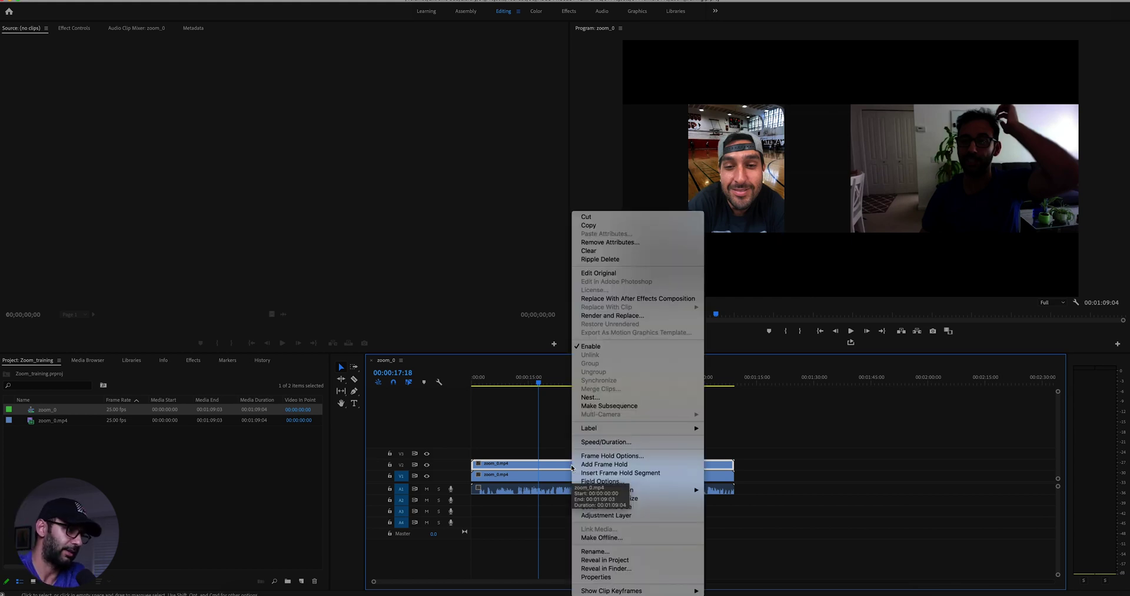
left_click(584, 551)
key("BackSpace")
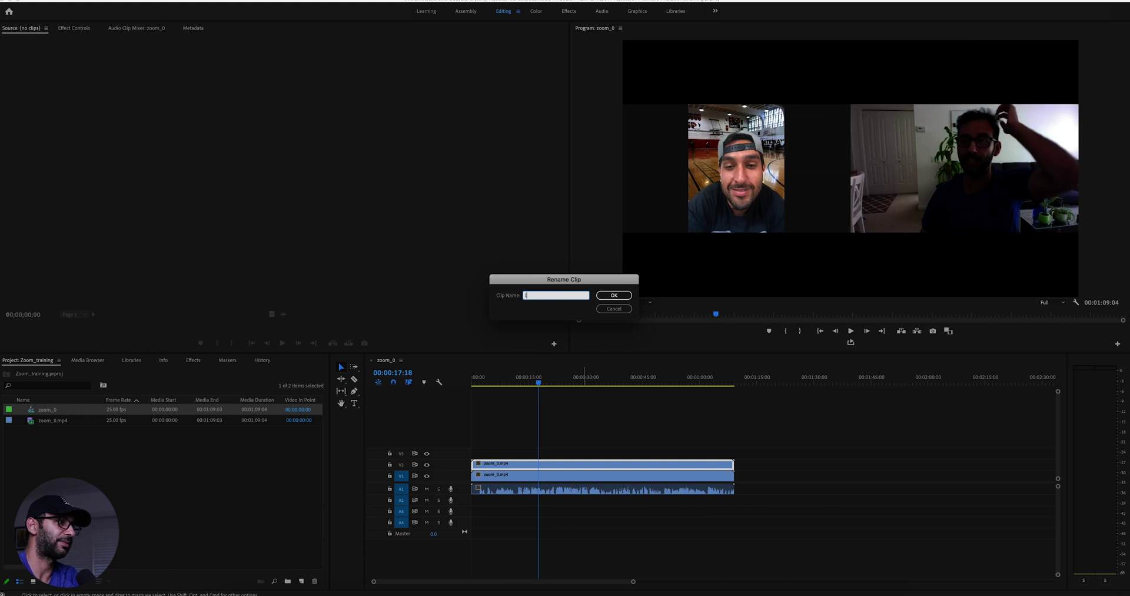
key("Return")
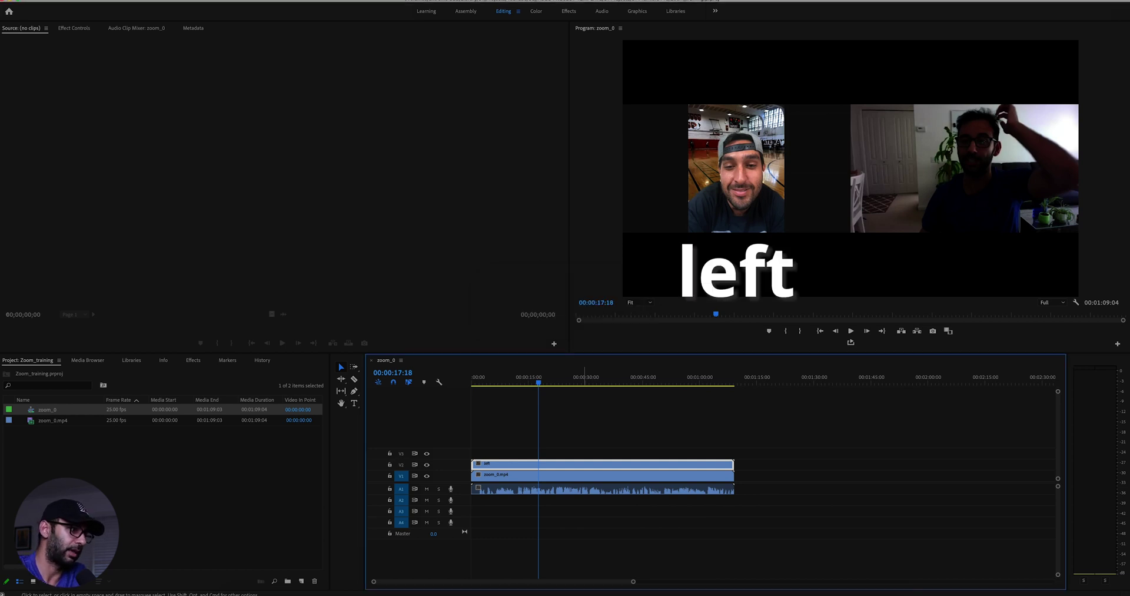
Rename the lower V1 clip to 'right' and check both clip names.
right_click(517, 474)
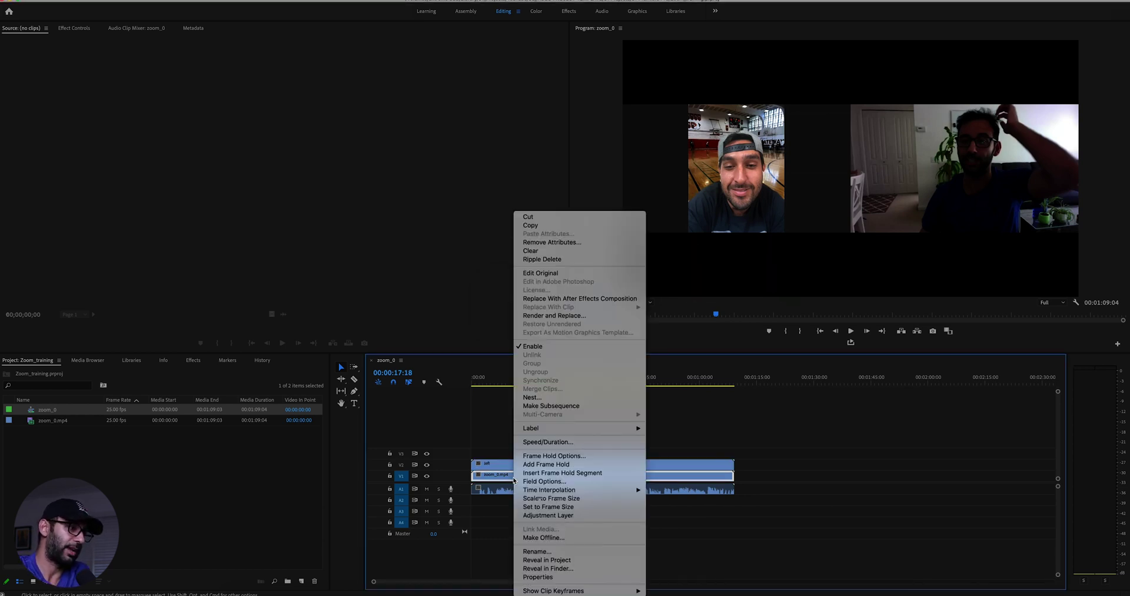
left_click(536, 551)
type("right")
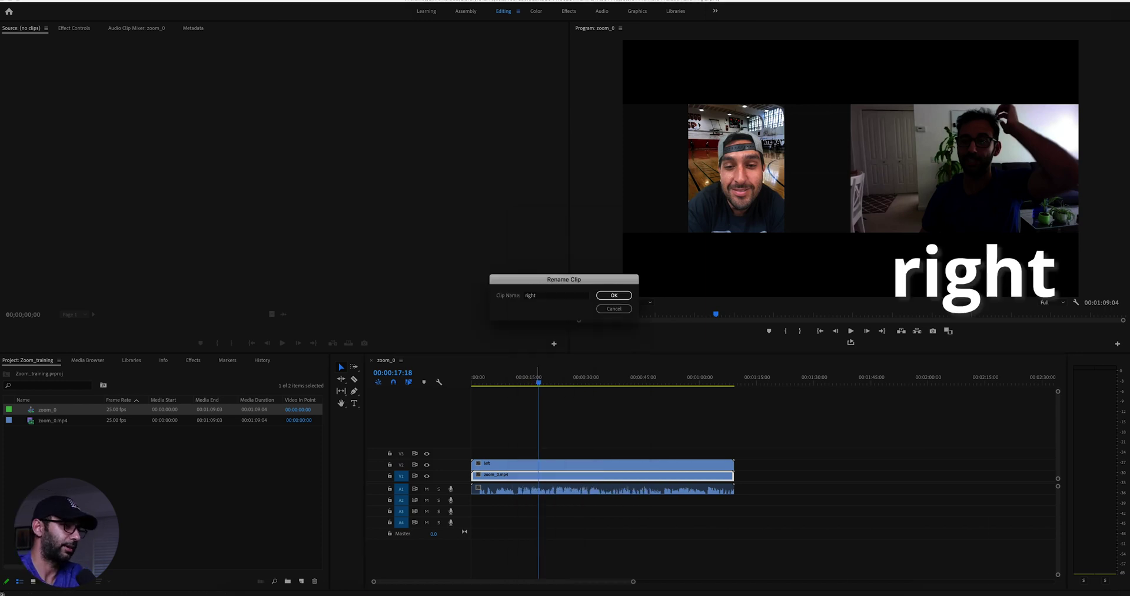
key("Return")
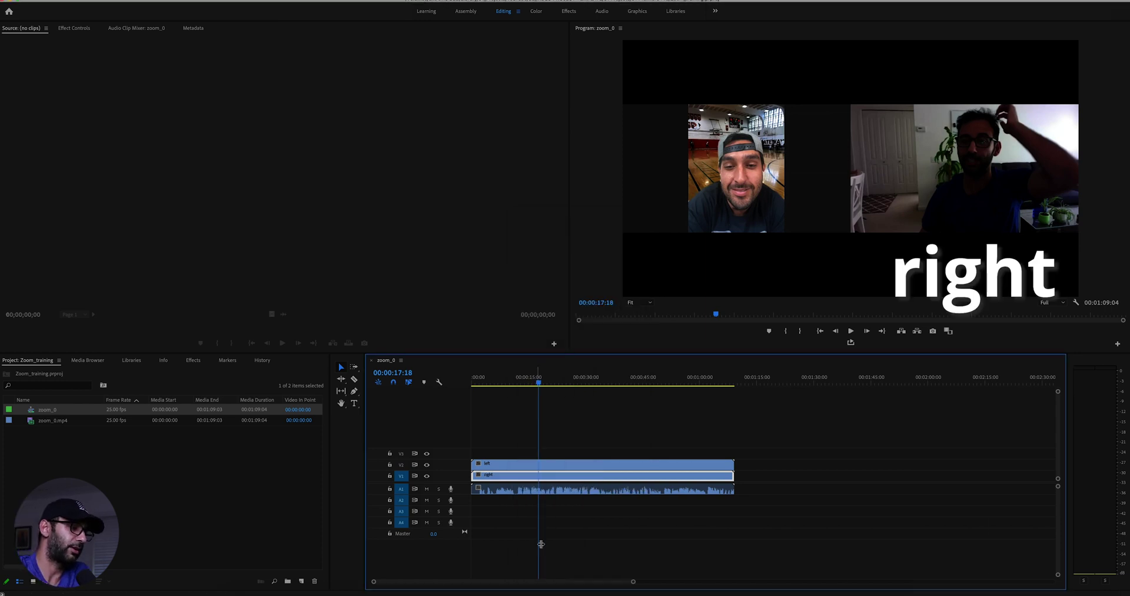
left_click(546, 464)
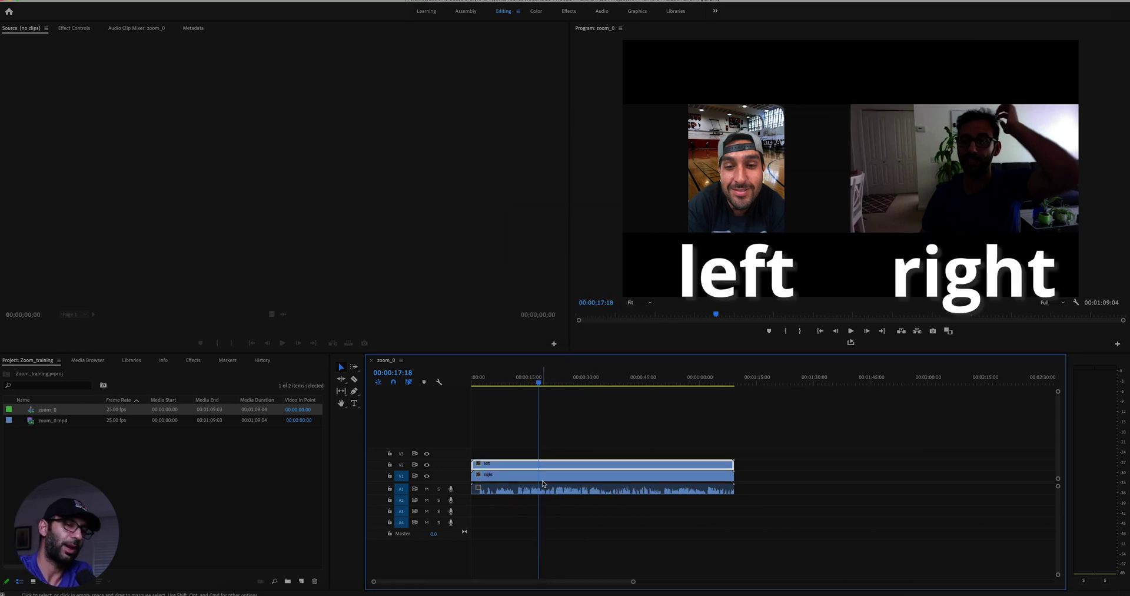
left_click(543, 479)
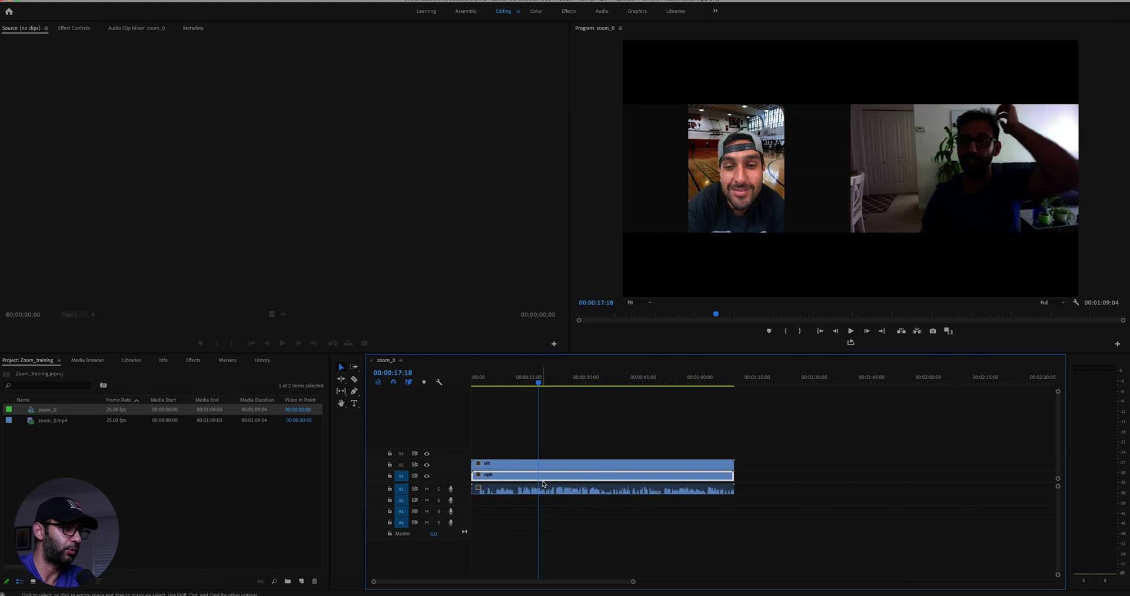
Turn off the V2 track's output and select the 'right' clip on V1.
left_click(499, 468)
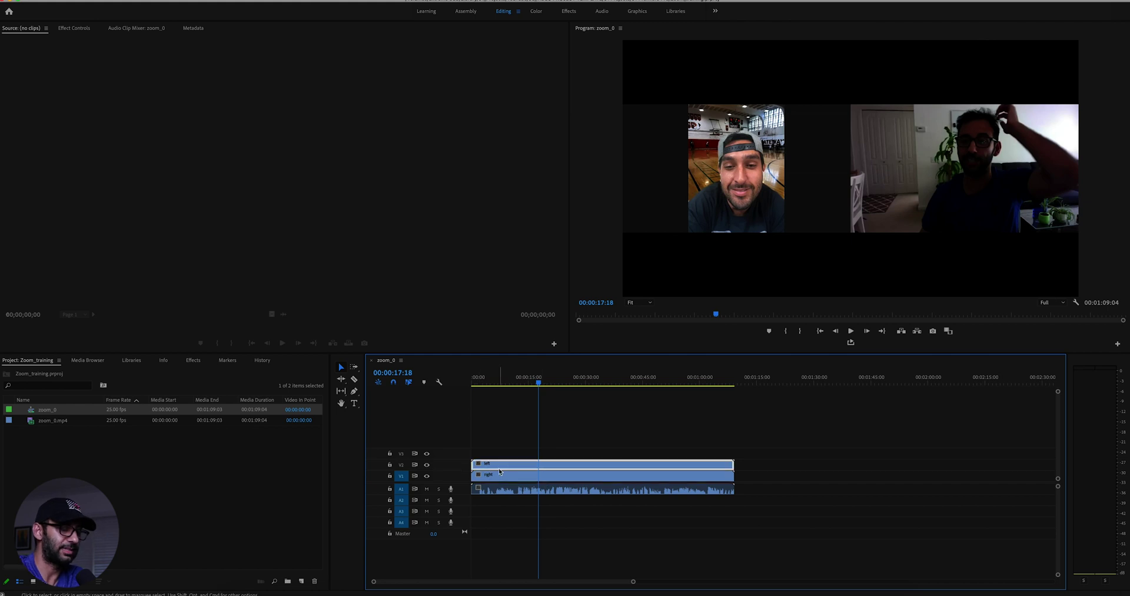
left_click(426, 464)
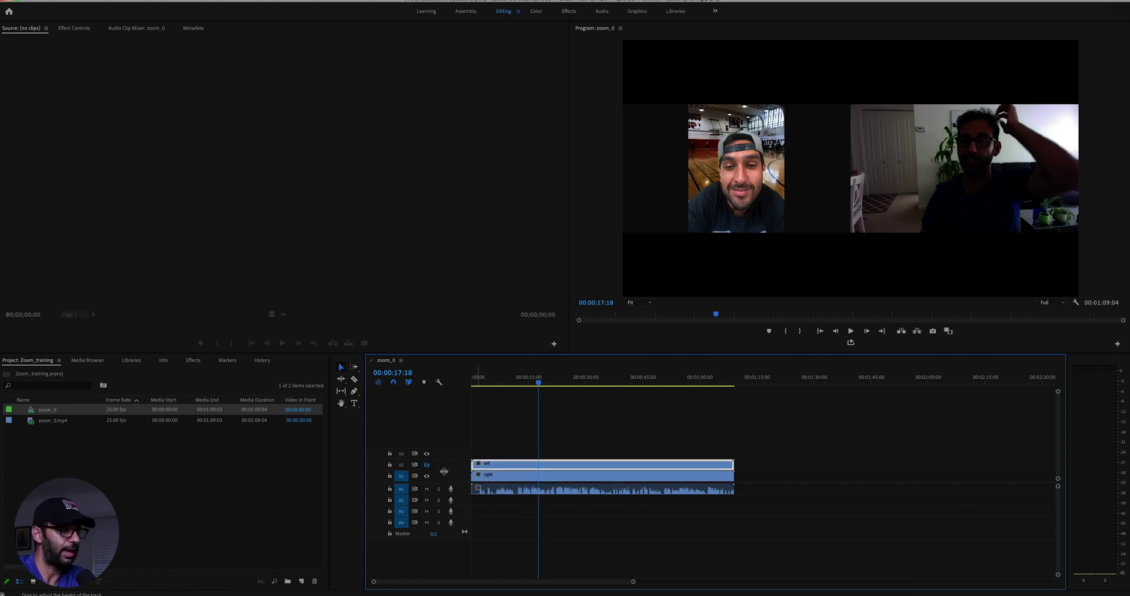
left_click(428, 465)
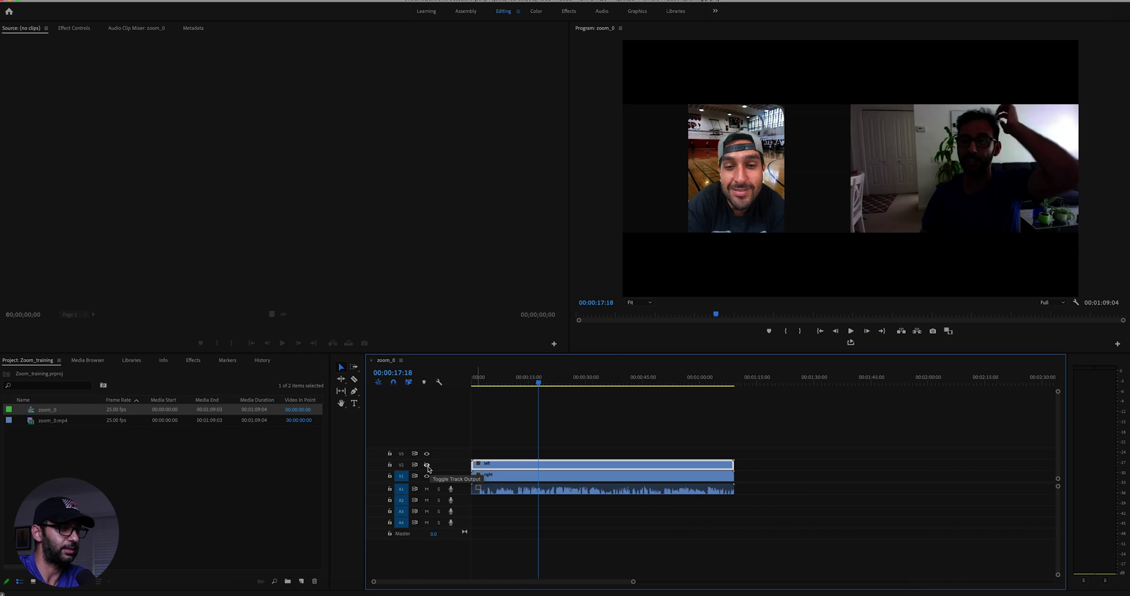
left_click(428, 466)
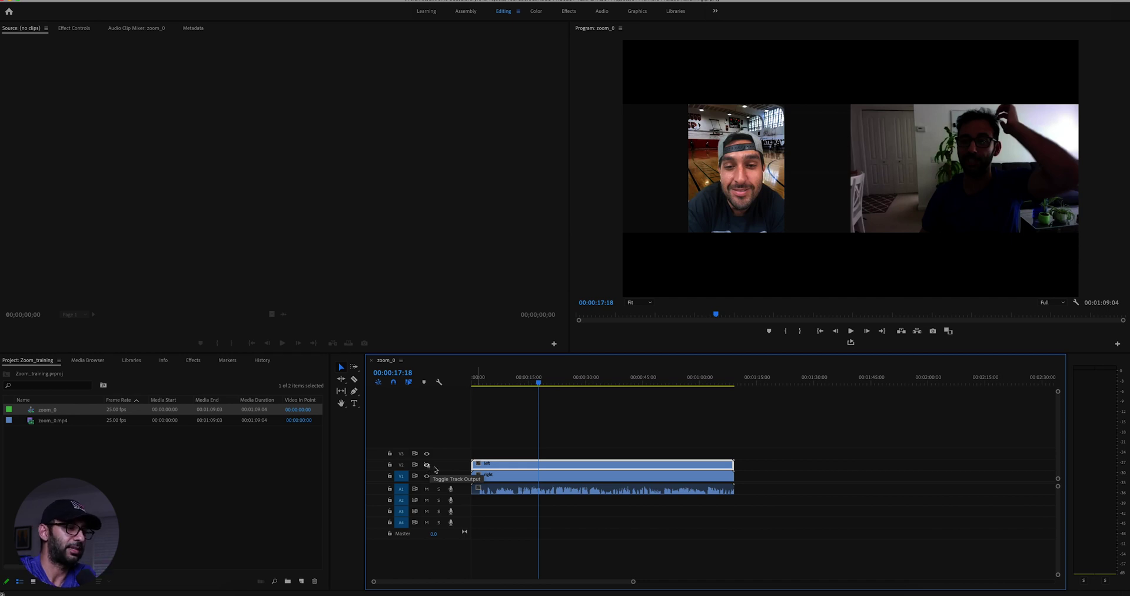
left_click(573, 478)
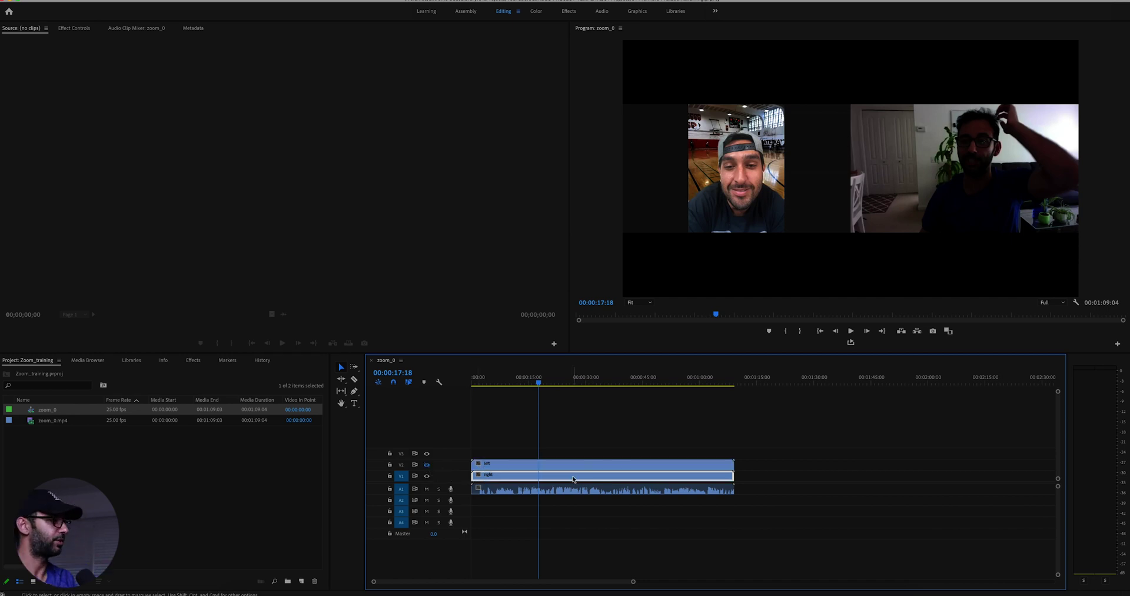
In the Effects workspace, find Crop and apply it to the 'right' clip.
left_click(185, 410)
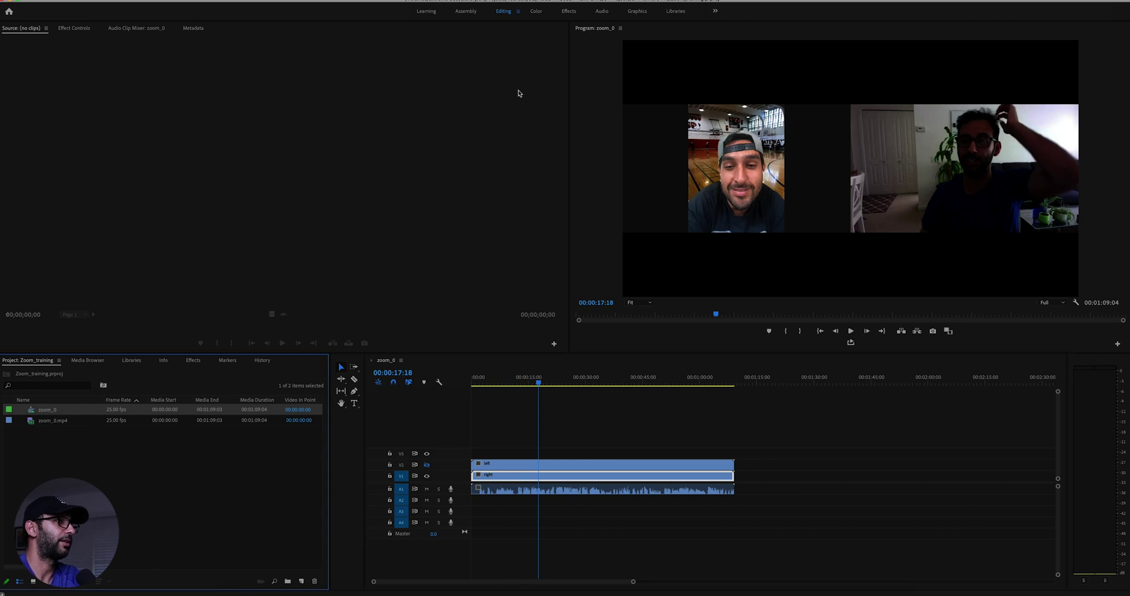
left_click(569, 11)
left_click(974, 40)
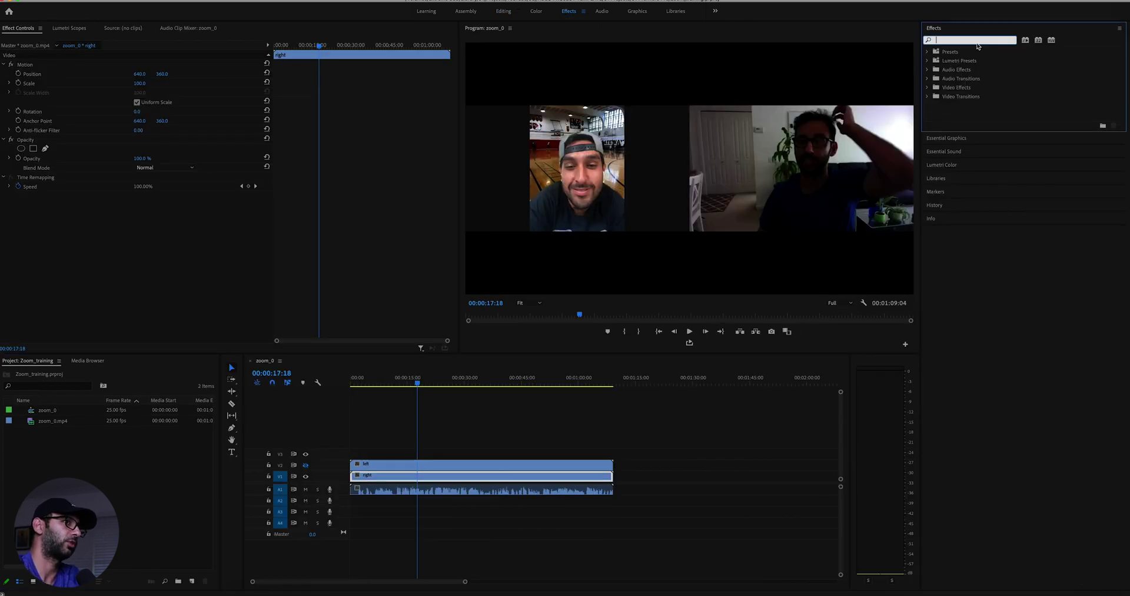
type("crop")
left_click_drag(959, 106, 506, 476)
left_click(120, 282)
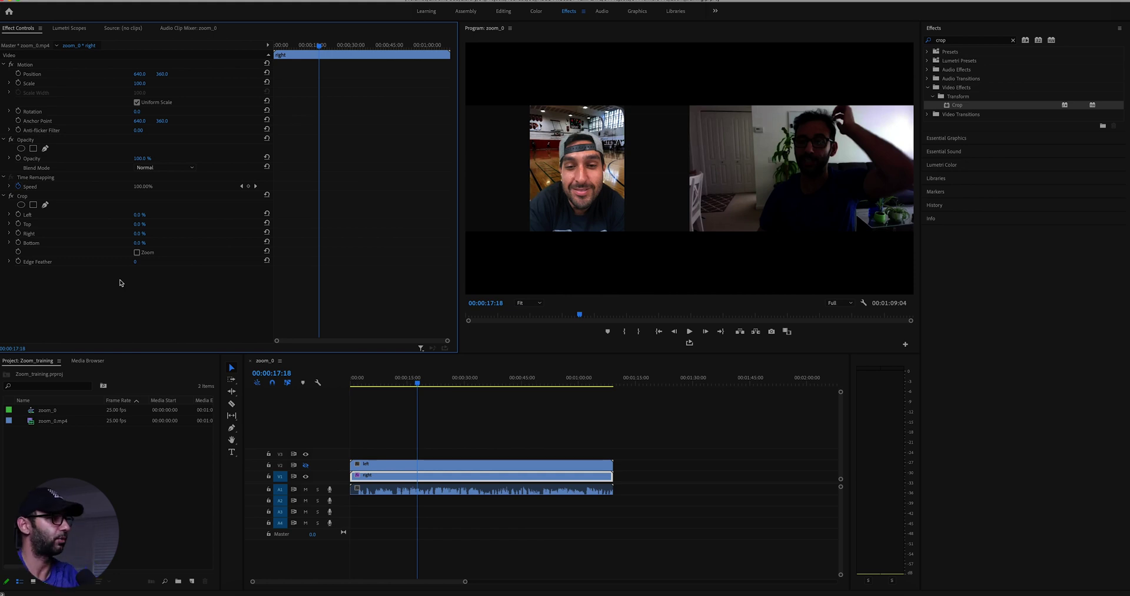
Crop the 'right' clip to Left 60%, Top 25%, Right 10%, Bottom 25%.
mouse_move(138, 215)
left_mouse_down()
mouse_move(115, 215)
mouse_move(146, 215)
left_mouse_up()
left_click(144, 224)
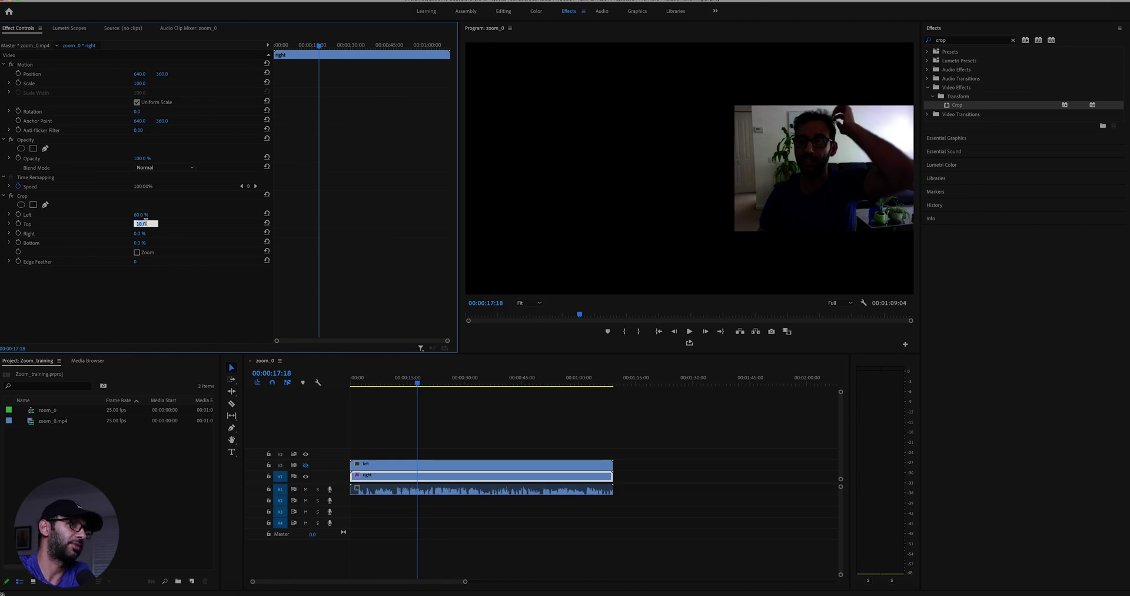
key("Up")
key("Up")
key("Up")
key("Up")
key("Up")
key("Up")
key("Up")
key("Up")
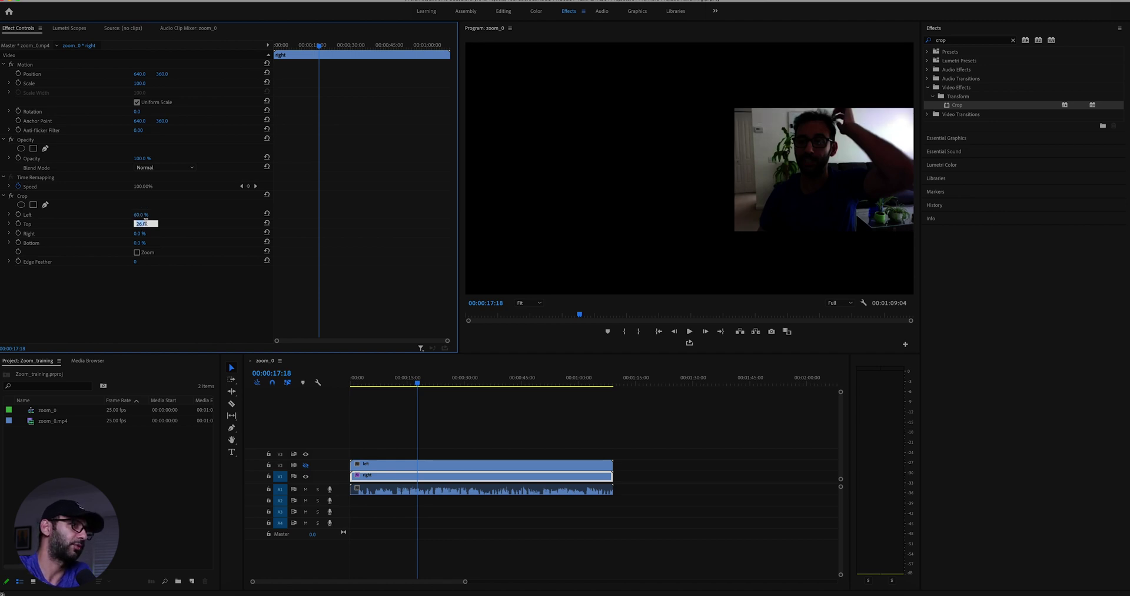
key("Down")
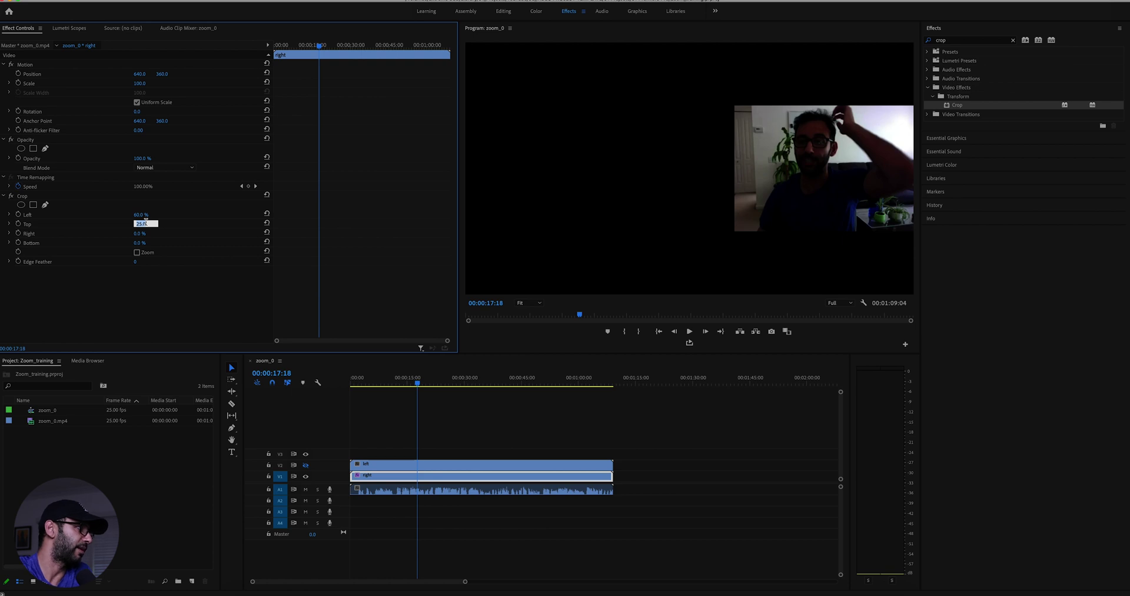
left_click(141, 233)
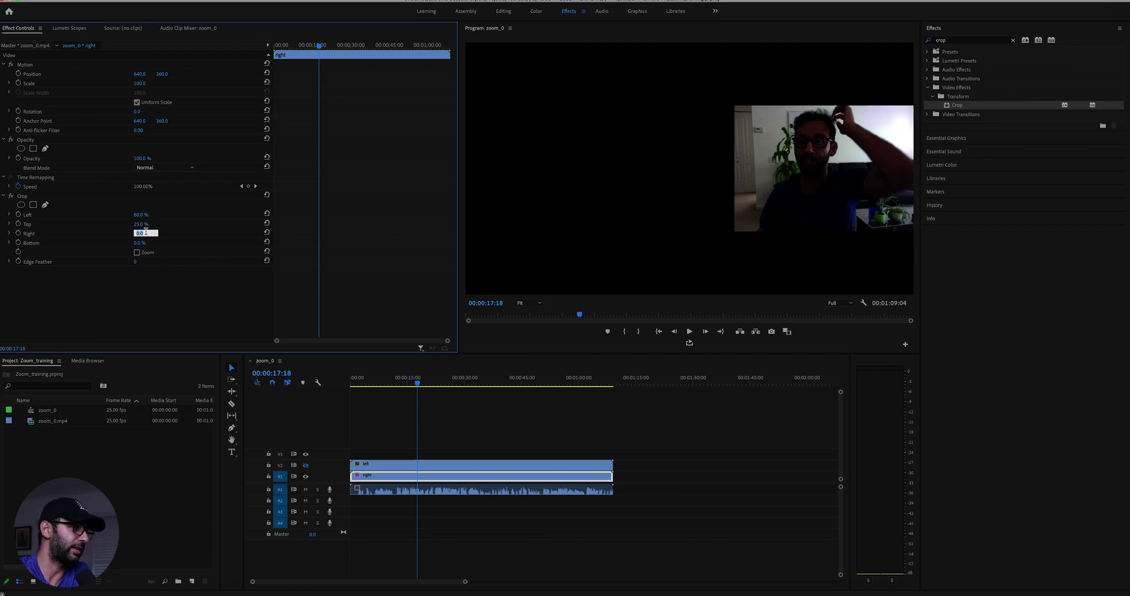
key("Up")
key("Up")
key("Up")
key("Up")
key("Up")
key("Up")
key("Up")
key("Up")
key("Up")
key("Up")
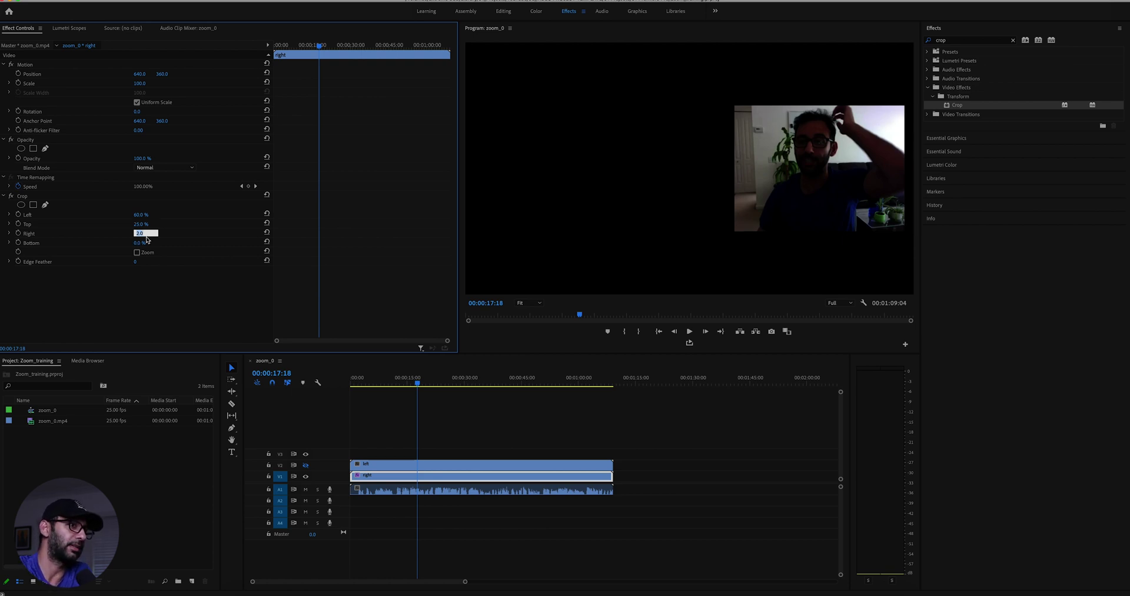
key("Return")
left_click(140, 243)
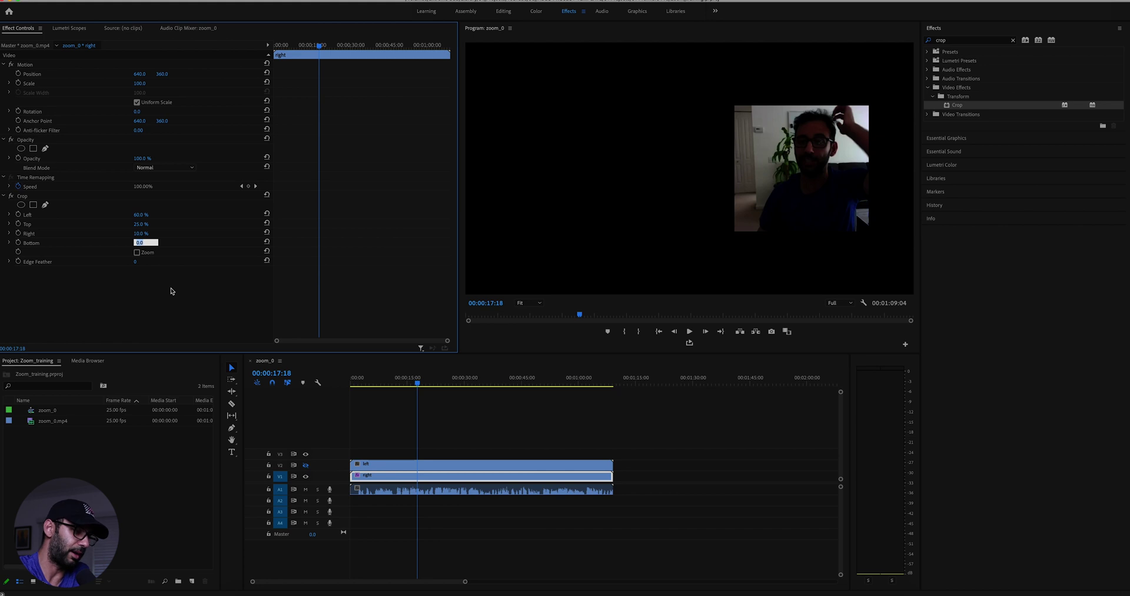
type("25")
key("Return")
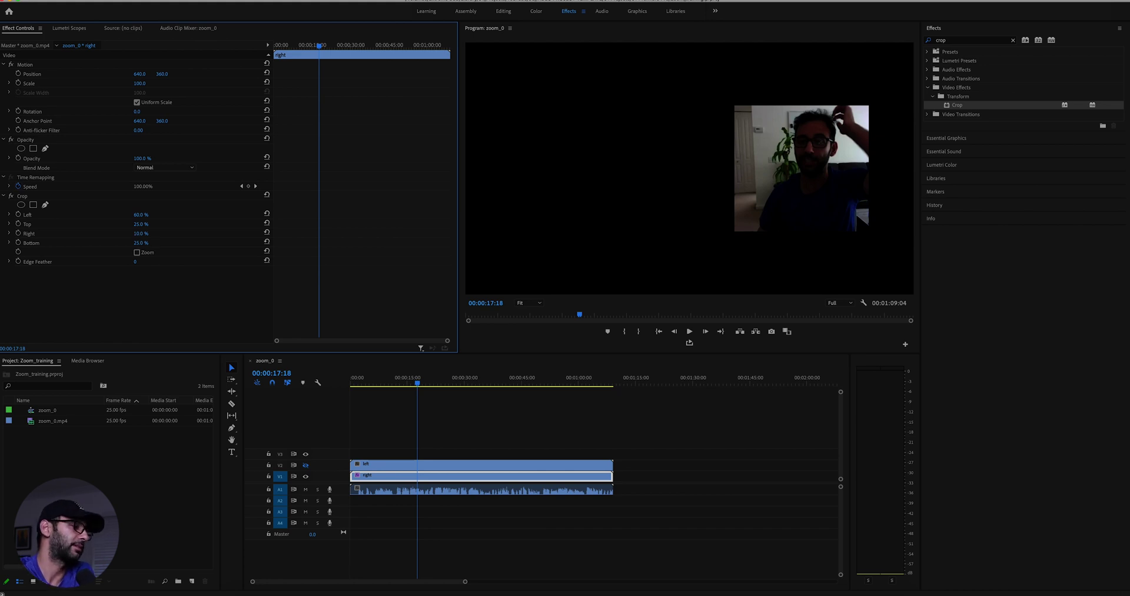
Turn the V2 track's output back on and select the 'left' clip.
left_click(305, 465)
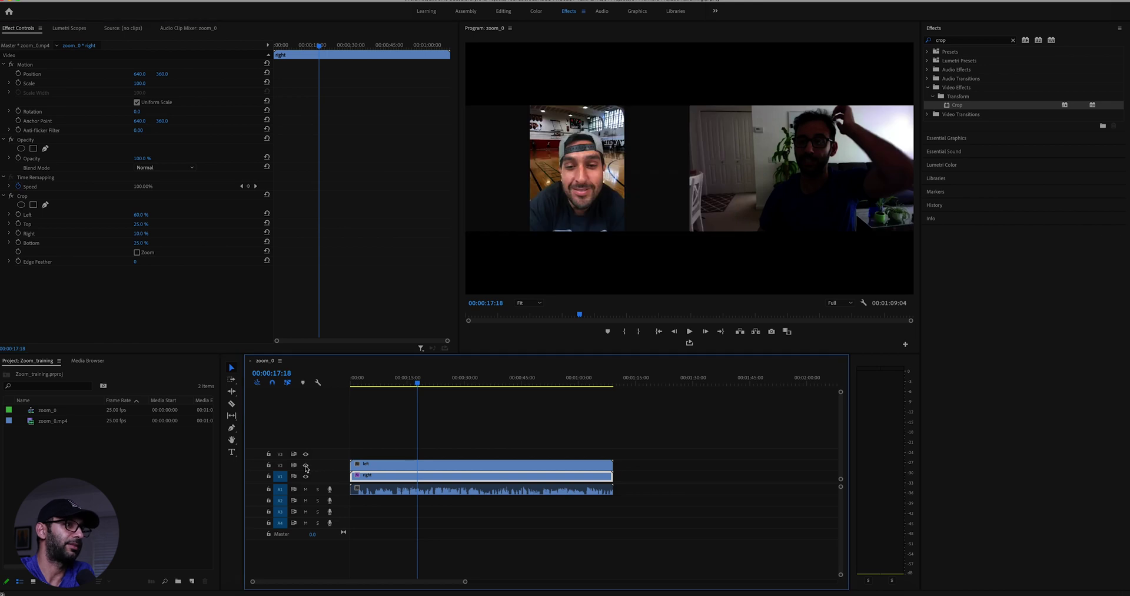
left_click(305, 465)
left_click(305, 466)
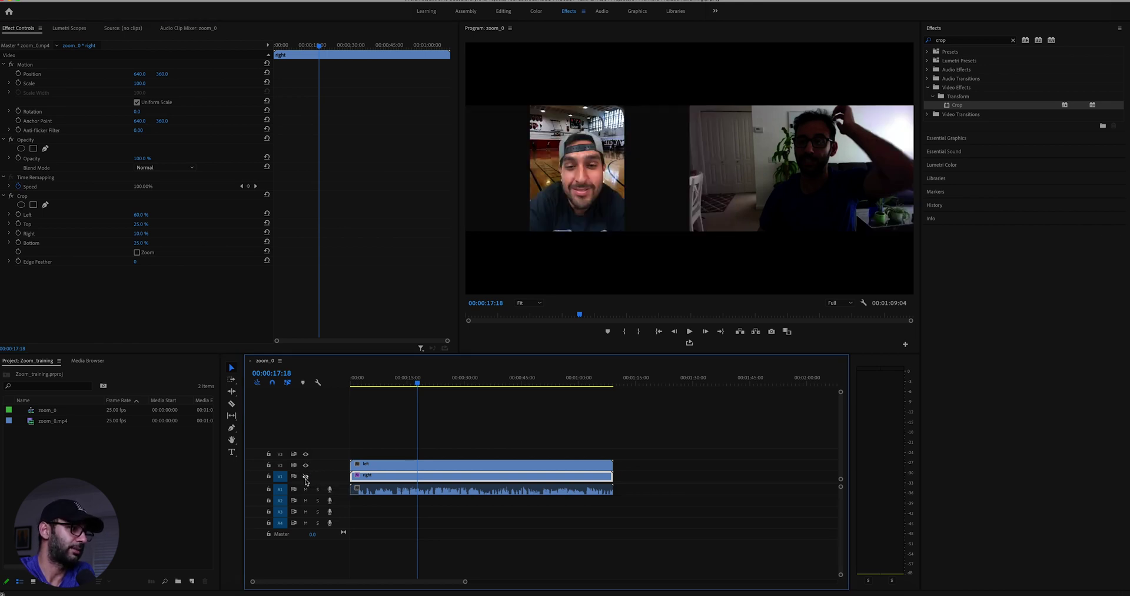
left_click(367, 468)
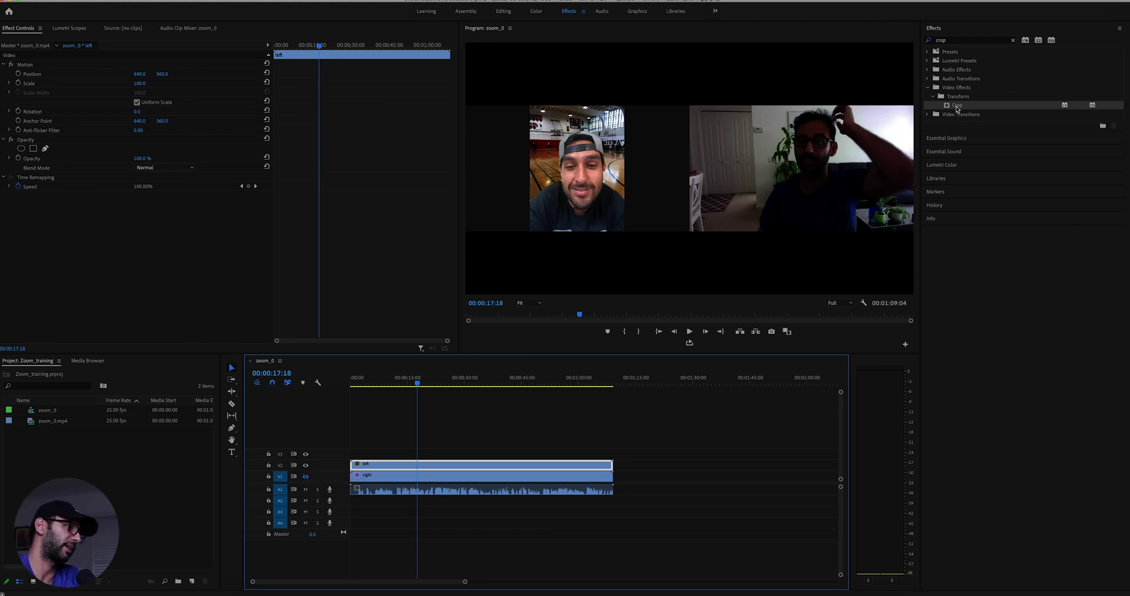
Apply Crop to the 'left' clip and set its Right crop to 65%.
left_click_drag(957, 106, 520, 464)
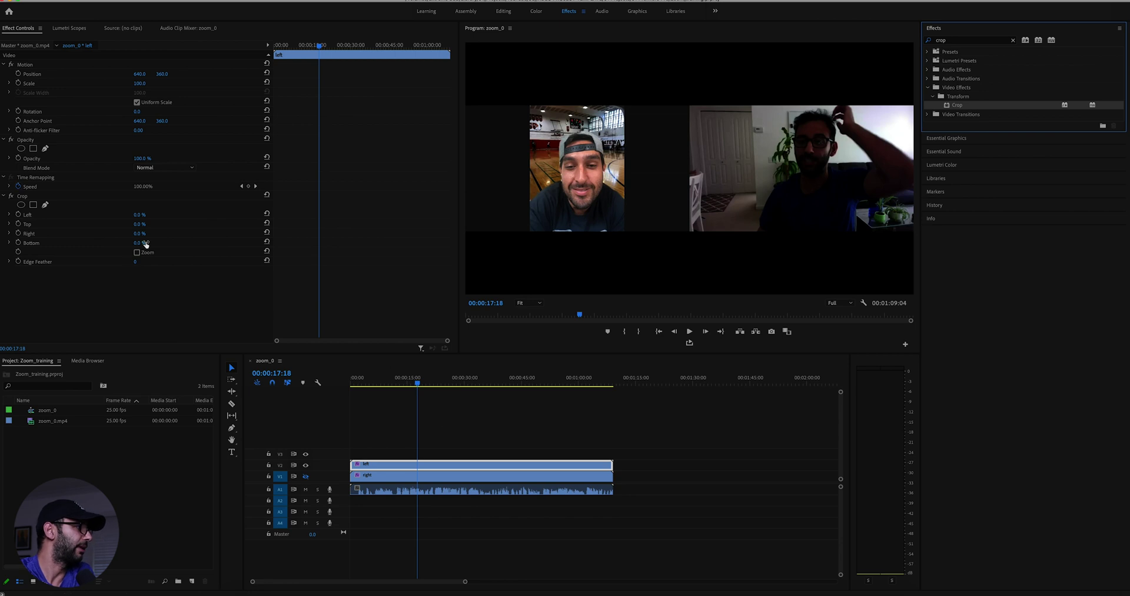
left_click_drag(140, 233, 206, 233)
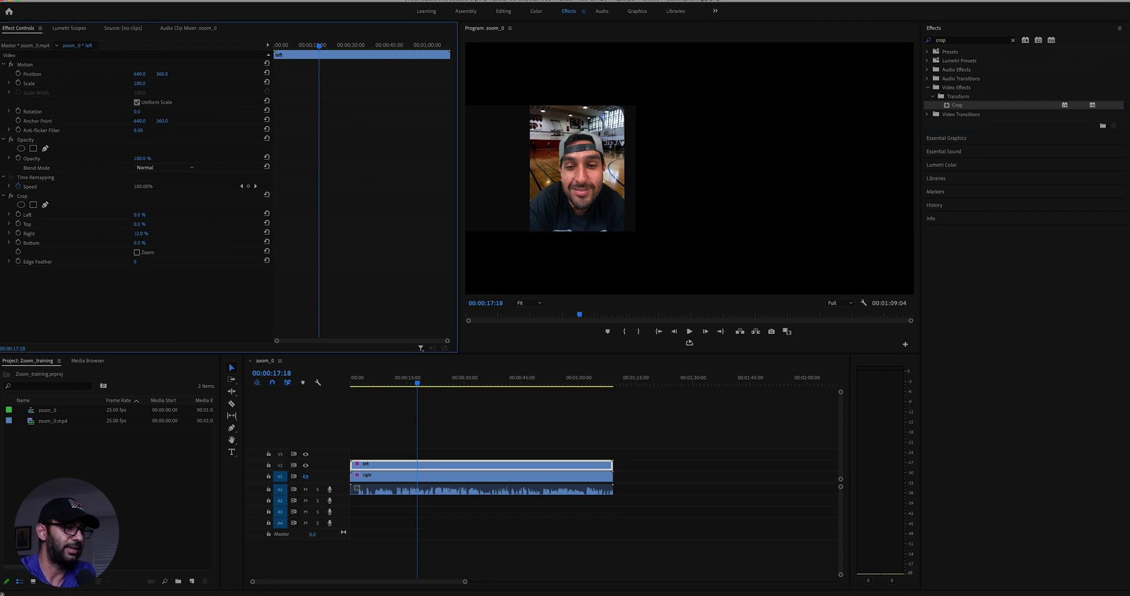
left_click(146, 233)
key("Up")
key("Up")
key("Up")
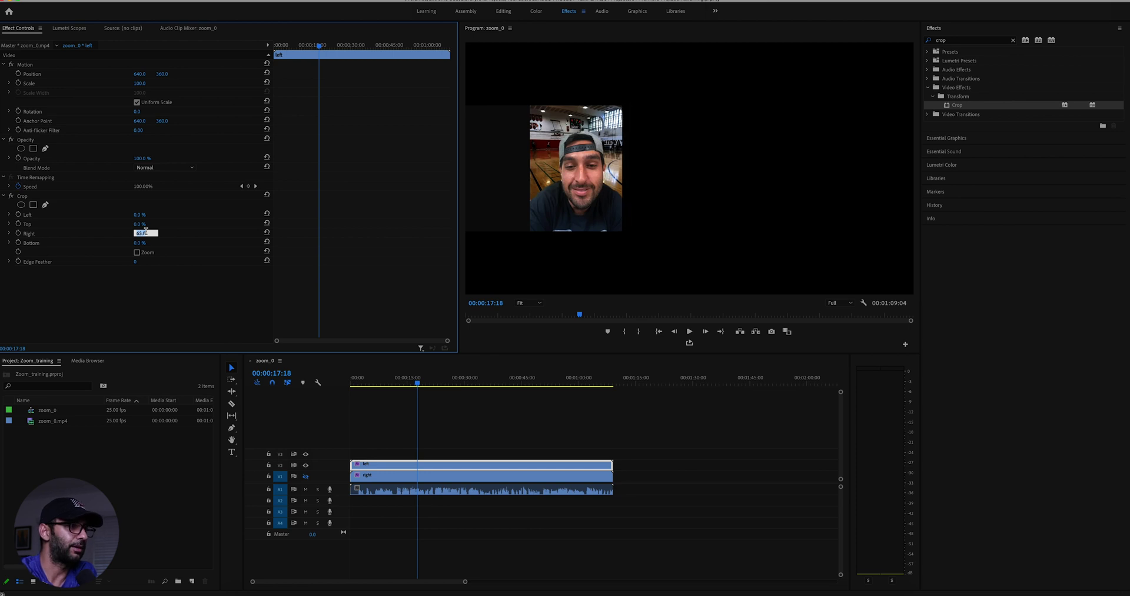
key("Down")
left_click(146, 233)
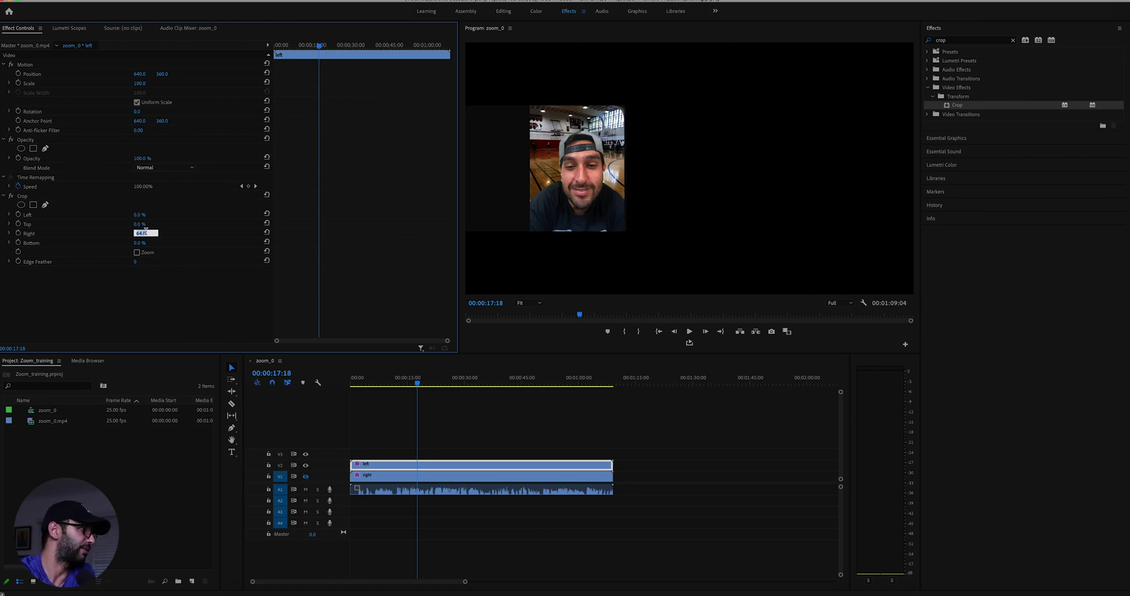
key("Up")
key("Return")
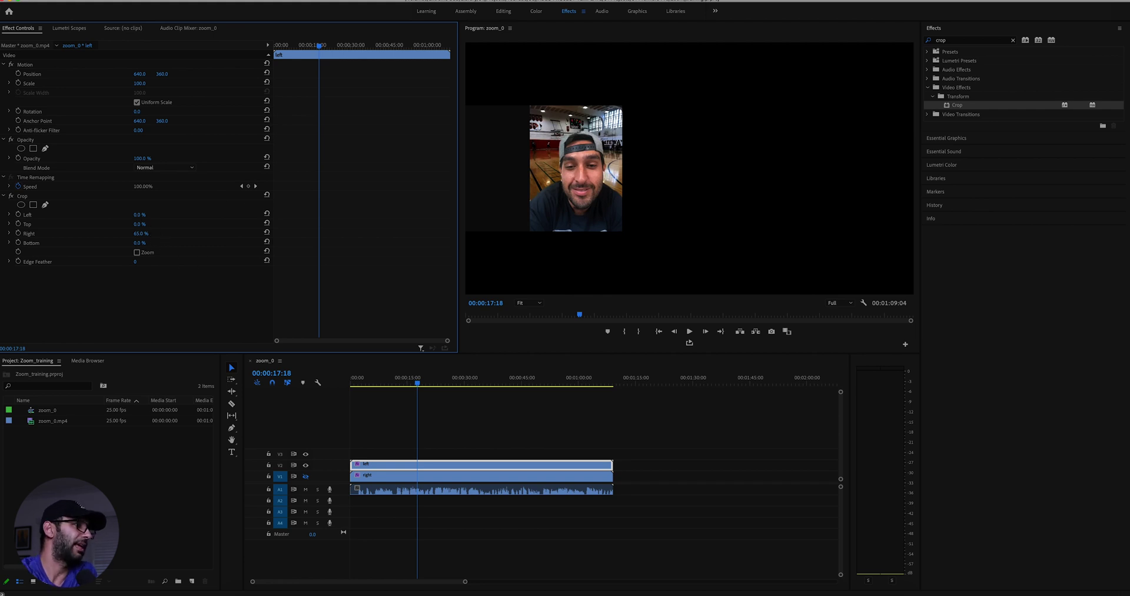
Set the 'left' clip's Left crop to 15% and Top crop to 25%.
left_click(146, 214)
key("Up")
key("Up")
key("Up")
key("Up")
key("Up")
key("Up")
key("Up")
key("Up")
key("Up")
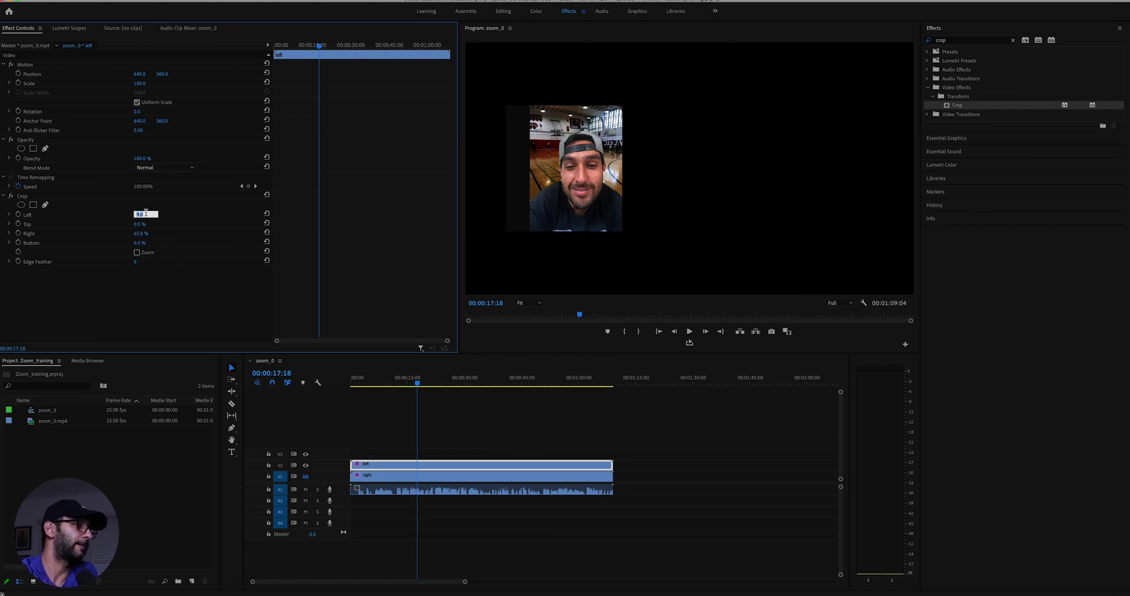
key("Up")
key("Up")
key("Up")
key("Up")
key("Up")
key("Up")
left_click(142, 223)
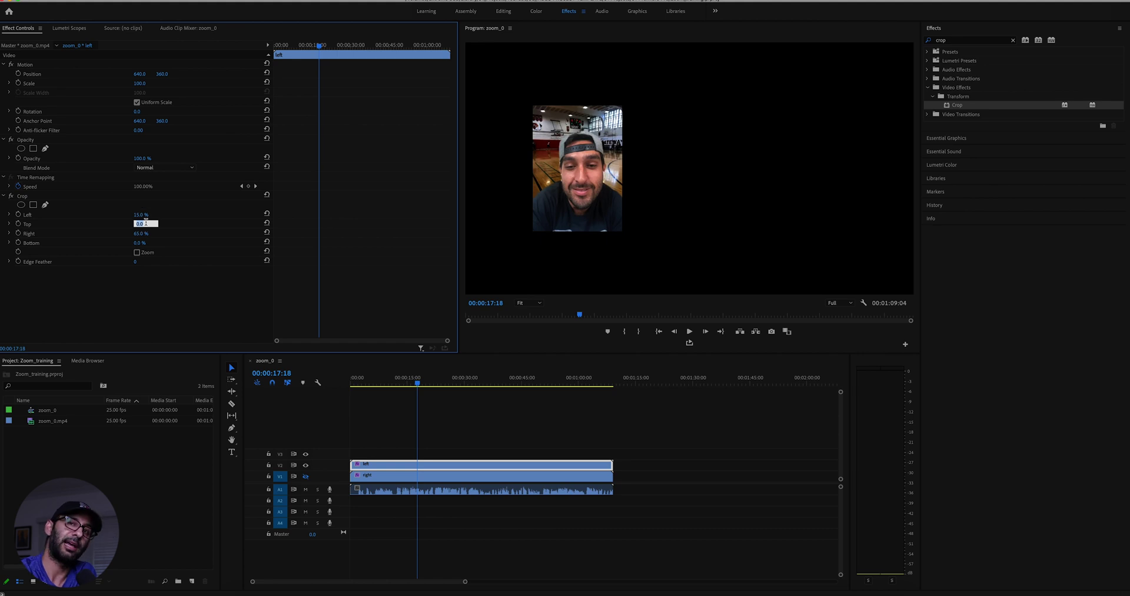
type("25")
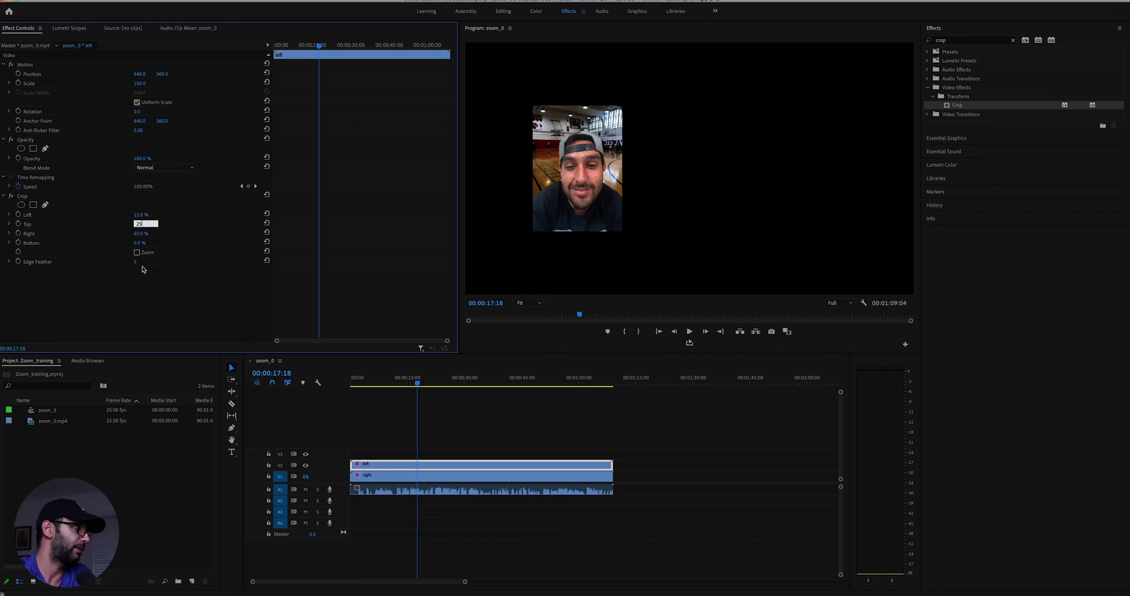
key("Return")
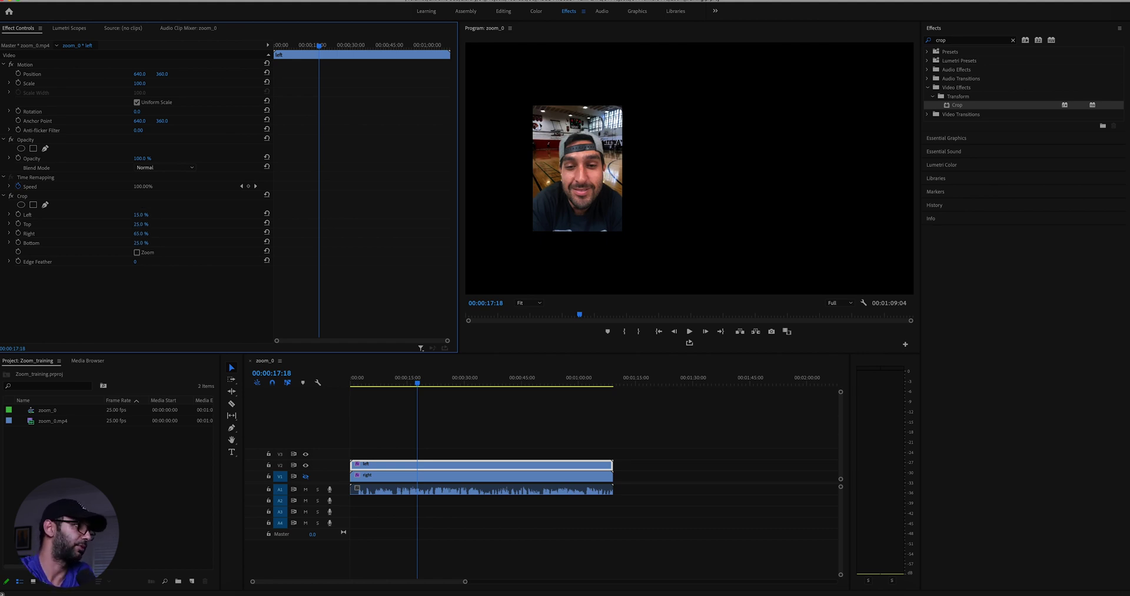
Turn the V1 track's output back on and select the 'right' clip.
left_click(477, 452)
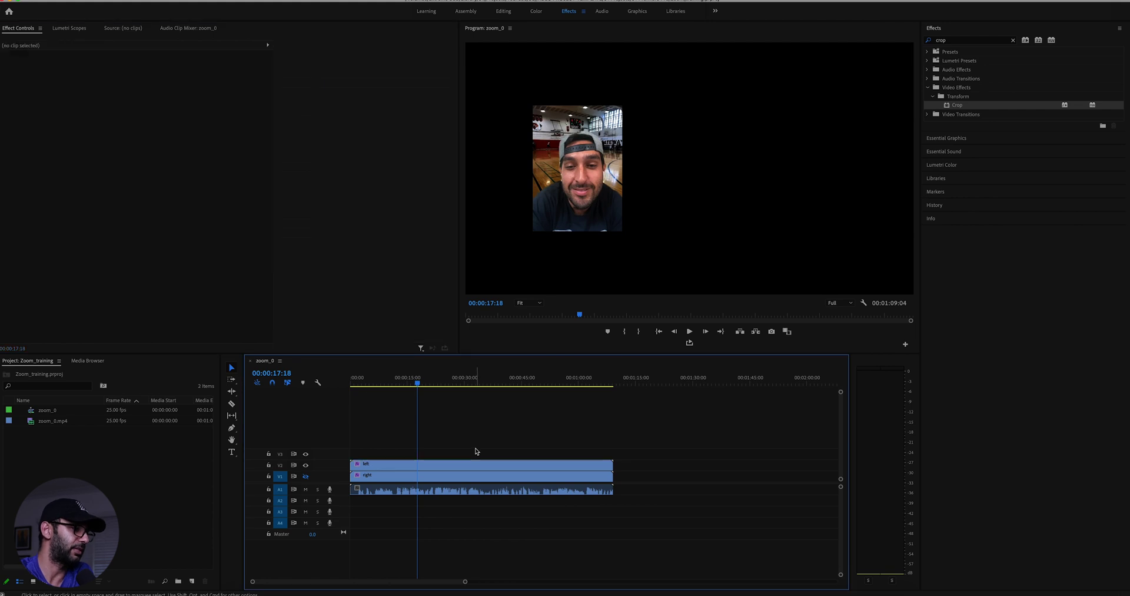
left_click(306, 477)
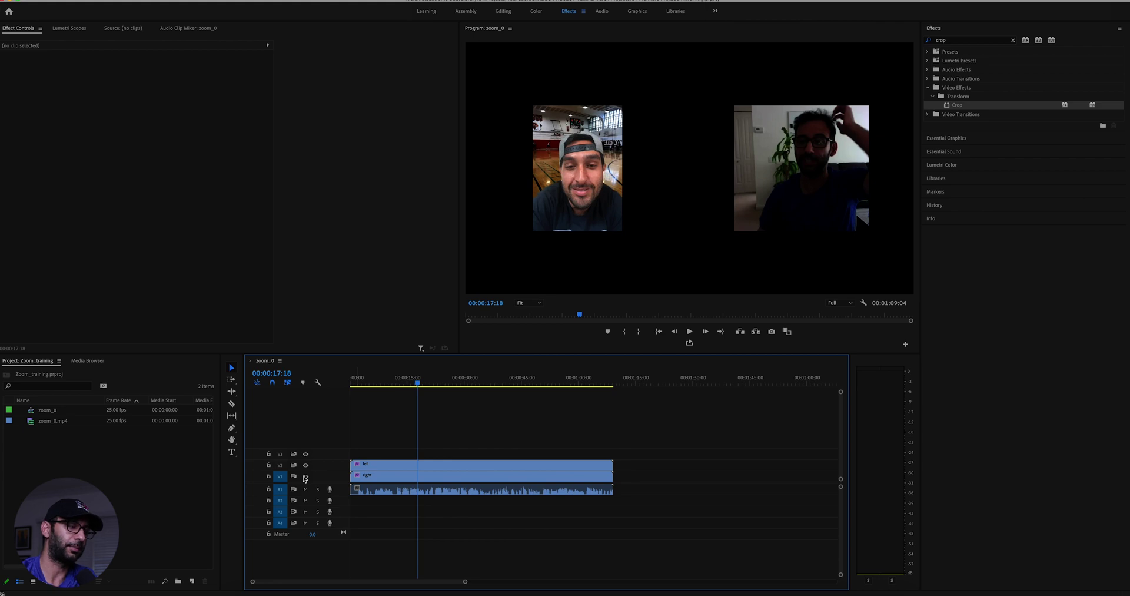
left_click(428, 475)
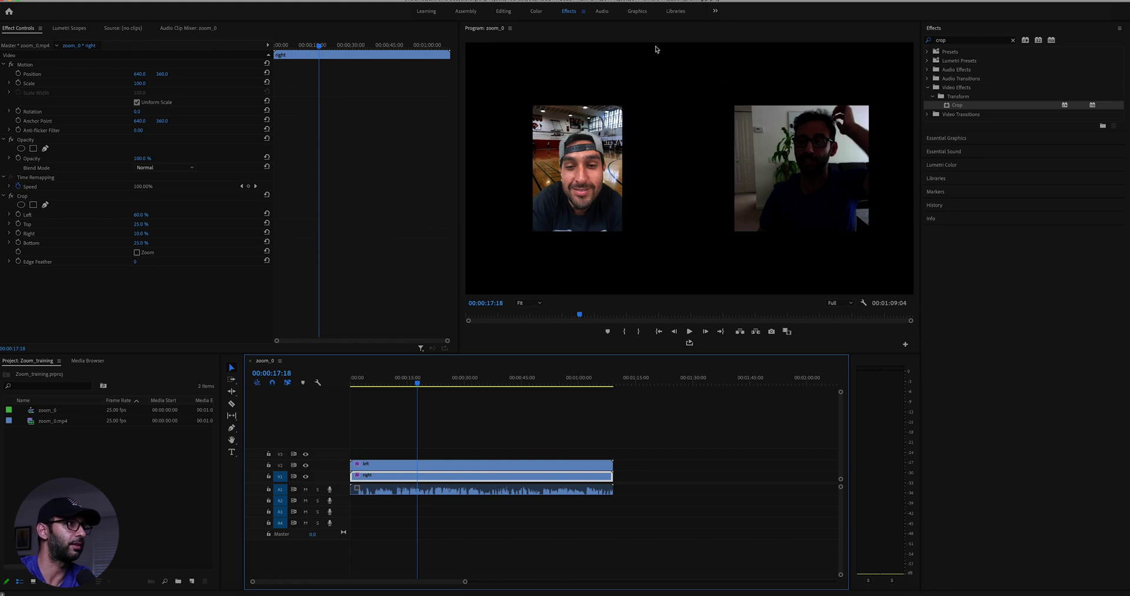
Set the 'right' clip's Lumetri Color exposure to 1.5 and play back the side-by-side sequence.
left_click(537, 11)
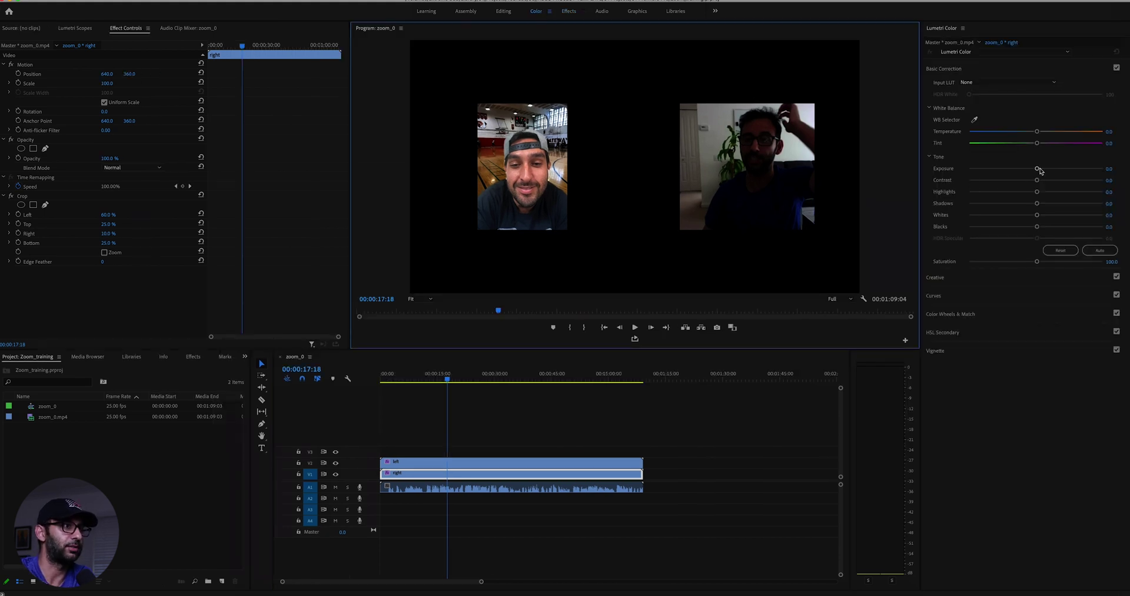
mouse_move(1037, 168)
left_mouse_down()
mouse_move(1071, 171)
mouse_move(938, 169)
mouse_move(1056, 171)
left_mouse_up()
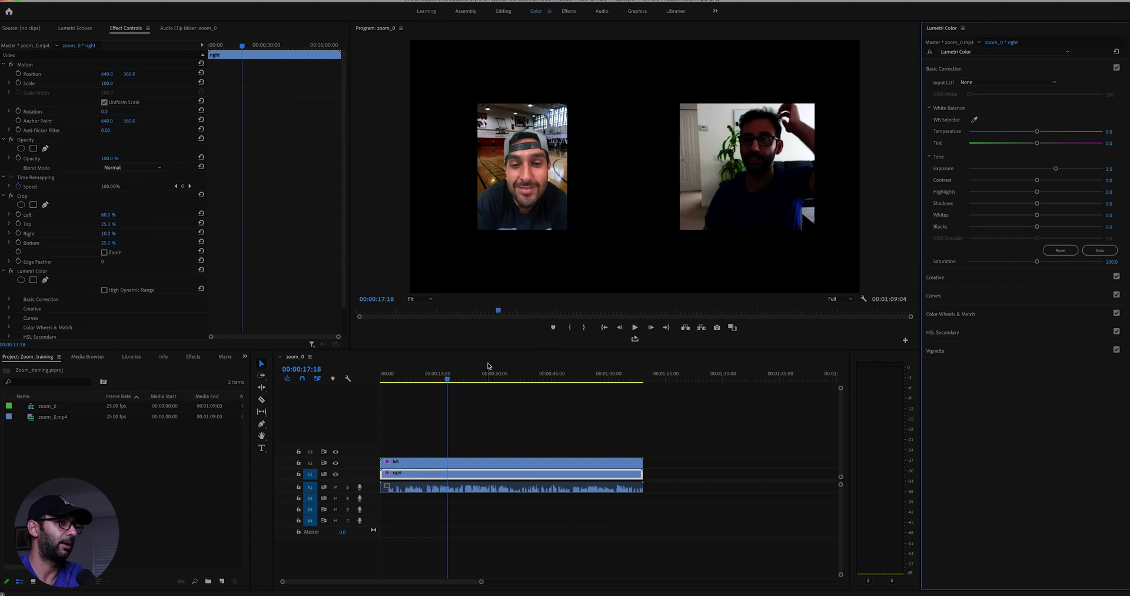
left_click(463, 372)
key("space")
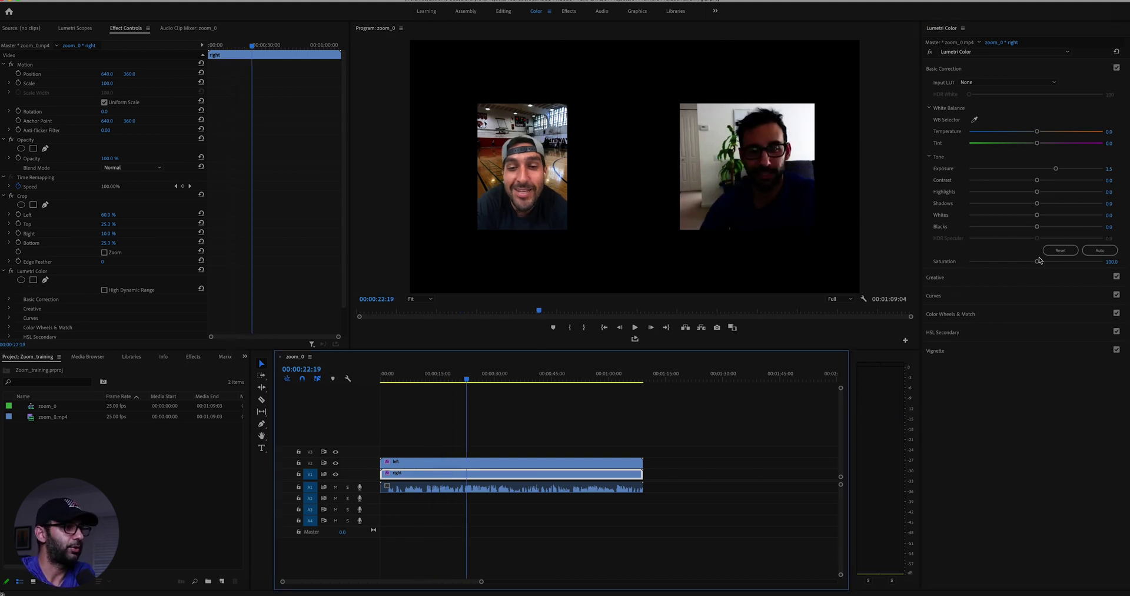
left_click(611, 462)
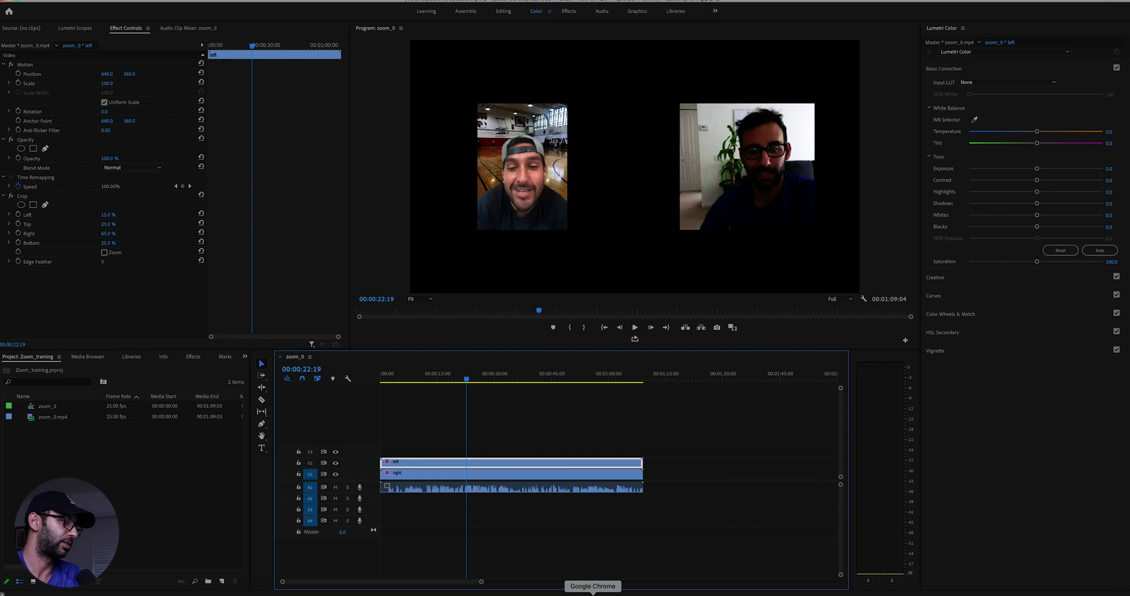
left_click(592, 593)
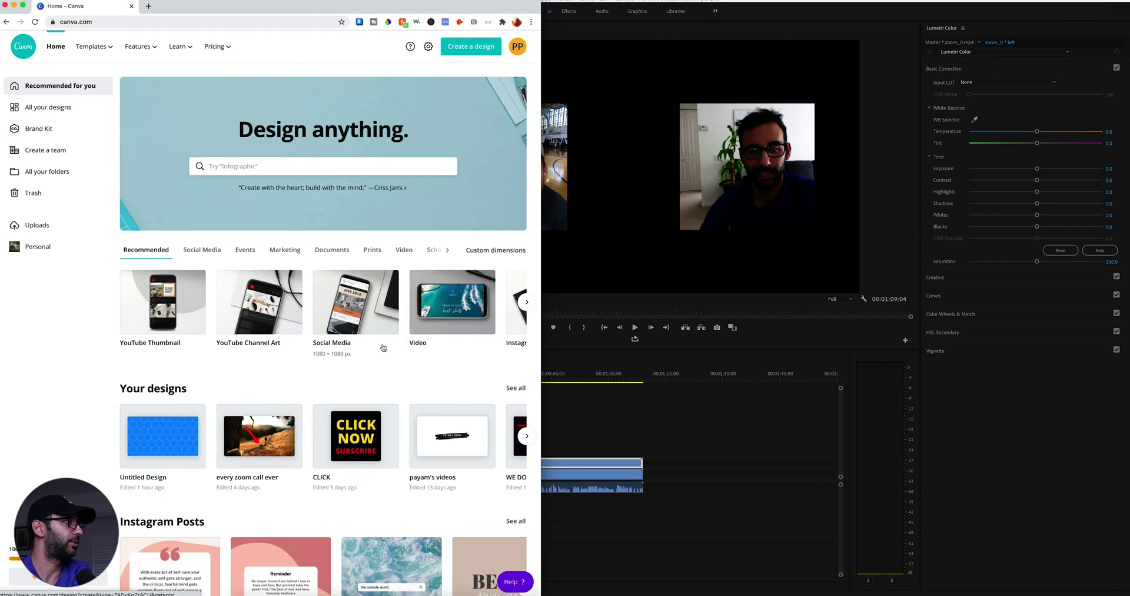
In Chrome, start a blank YouTube Thumbnail design from Canva's Create a design list.
key("super+l")
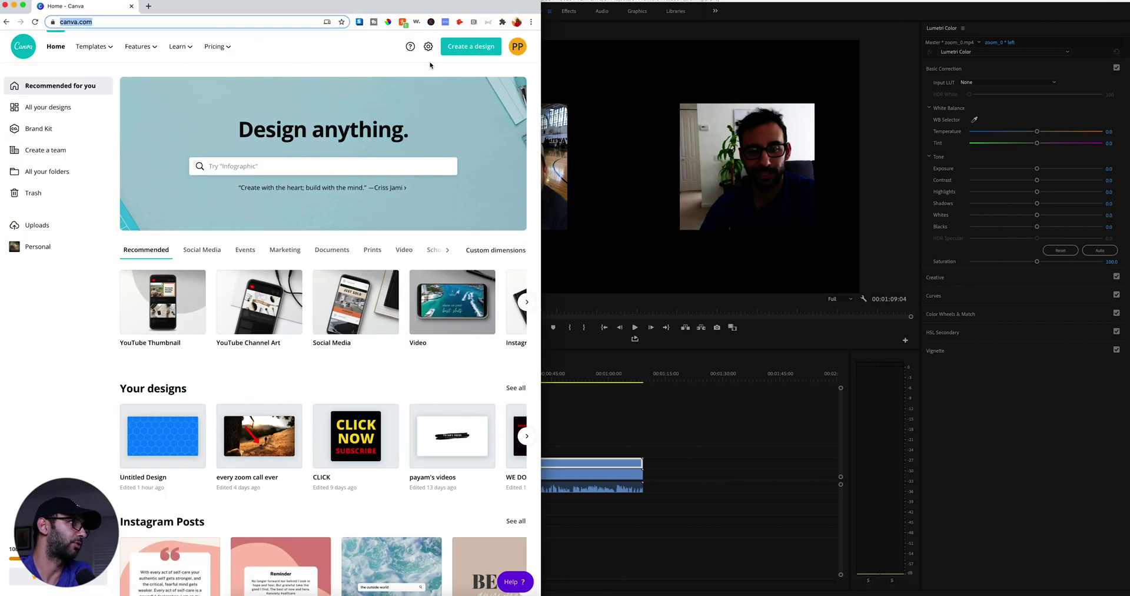
left_click(454, 52)
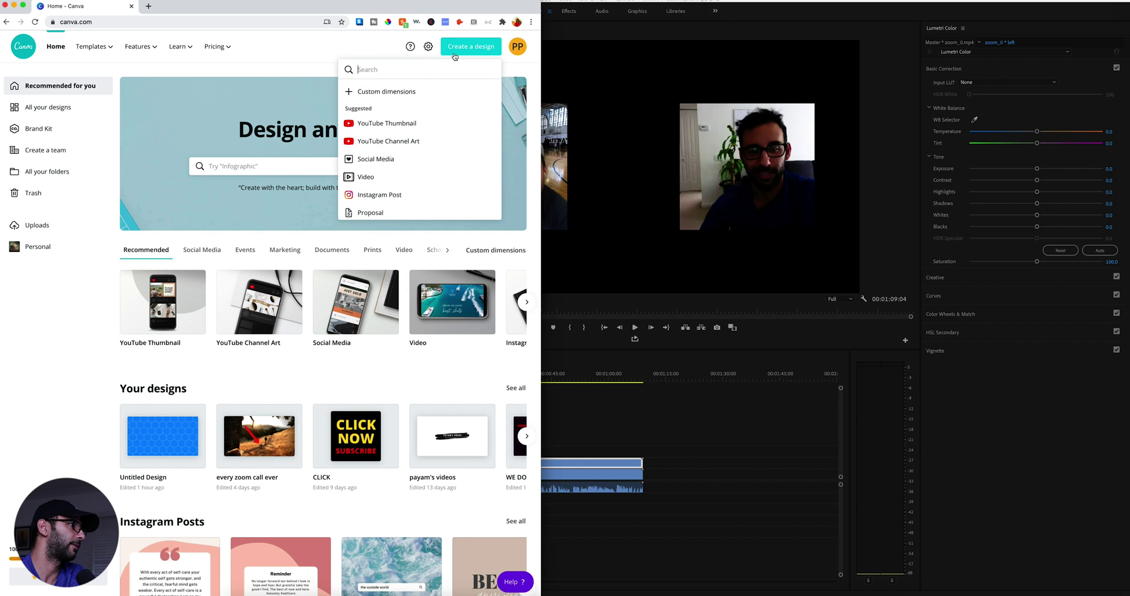
left_click(406, 130)
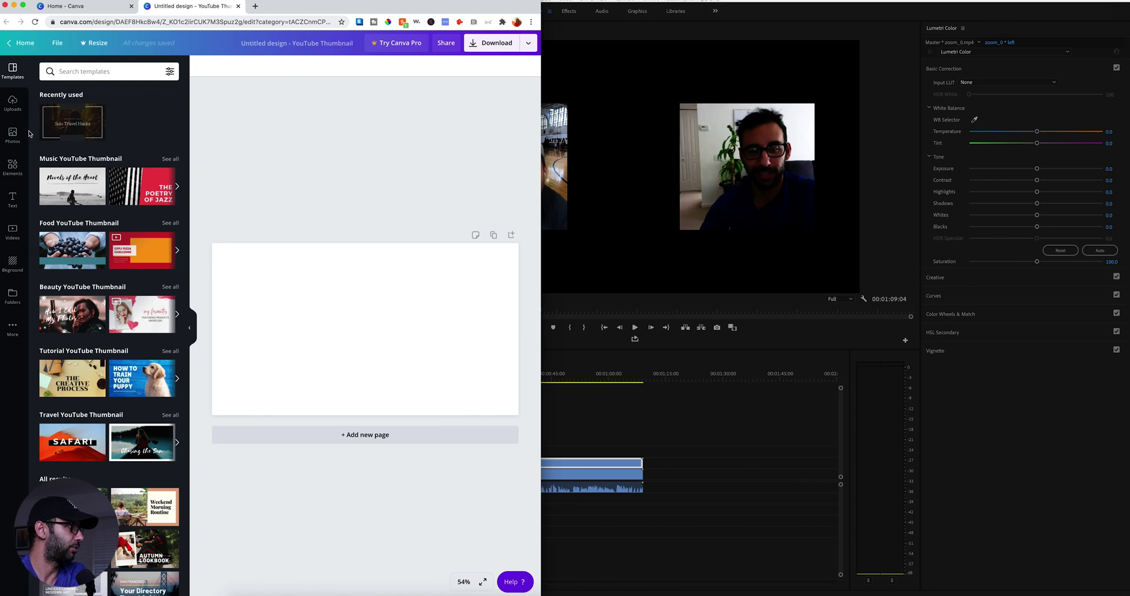
Apply the blue gradient background to the Canva thumbnail from the backgrounds library.
left_click(12, 165)
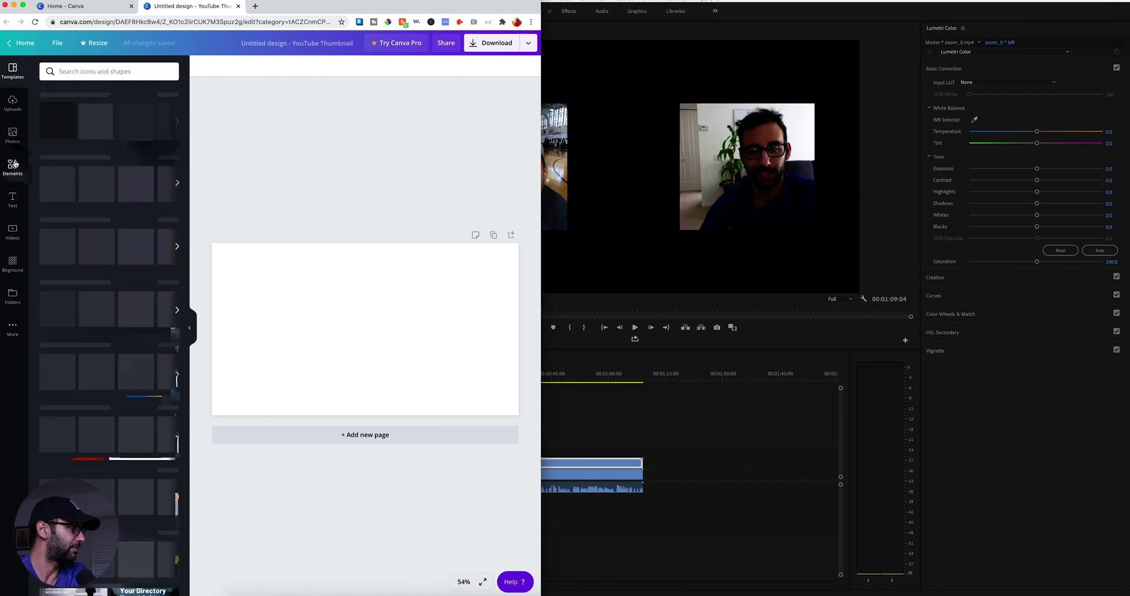
left_click(11, 266)
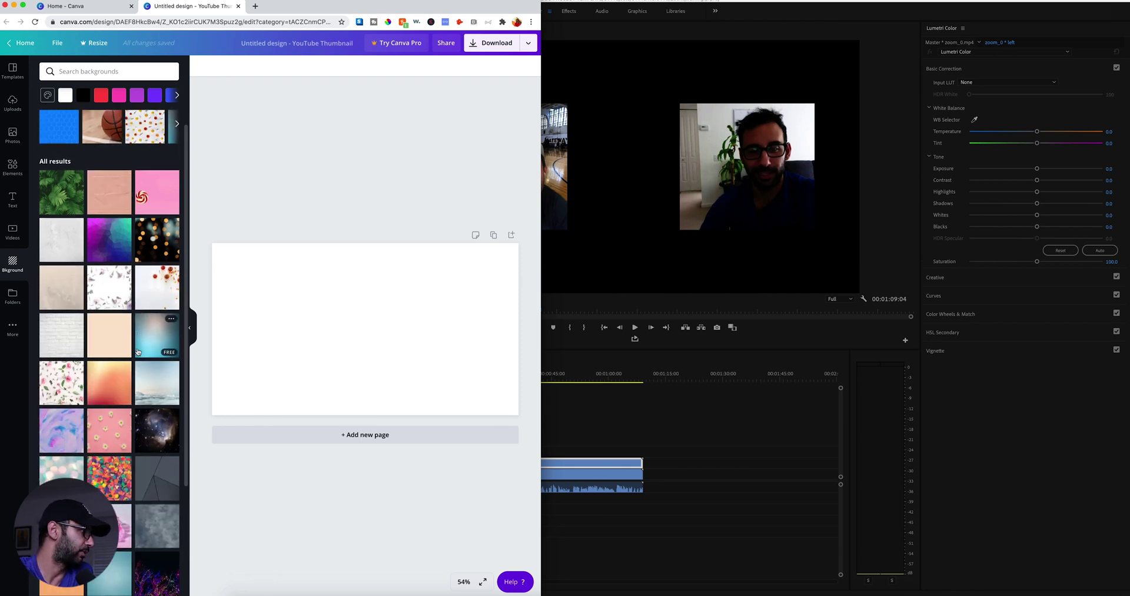
left_click(155, 342)
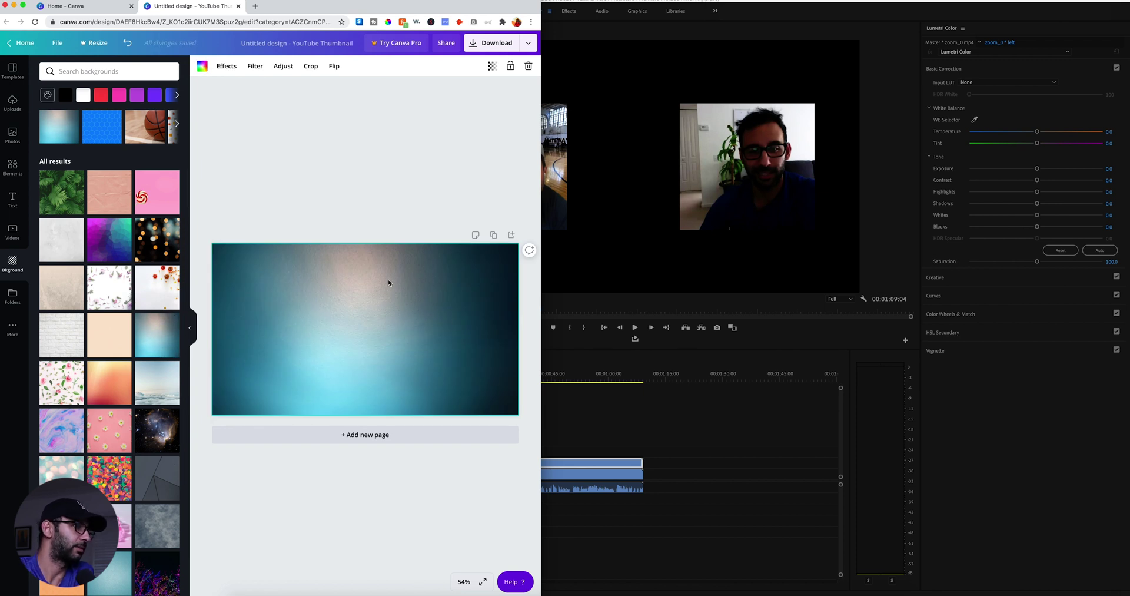
Download the design as a PNG and dismiss the Canva scheduling pop-up.
left_click(495, 42)
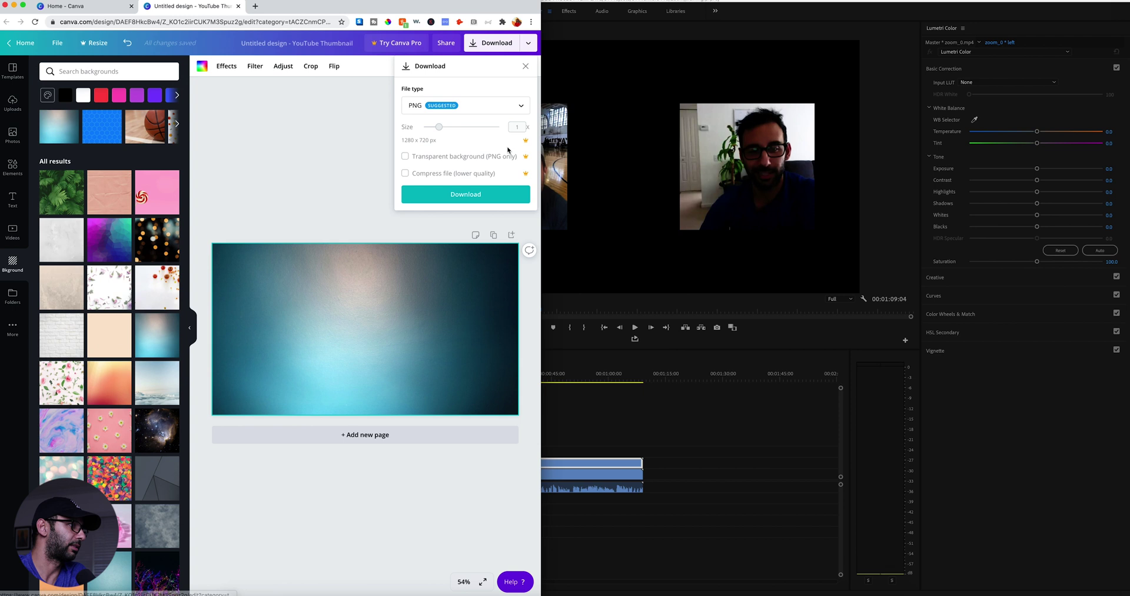
left_click(466, 195)
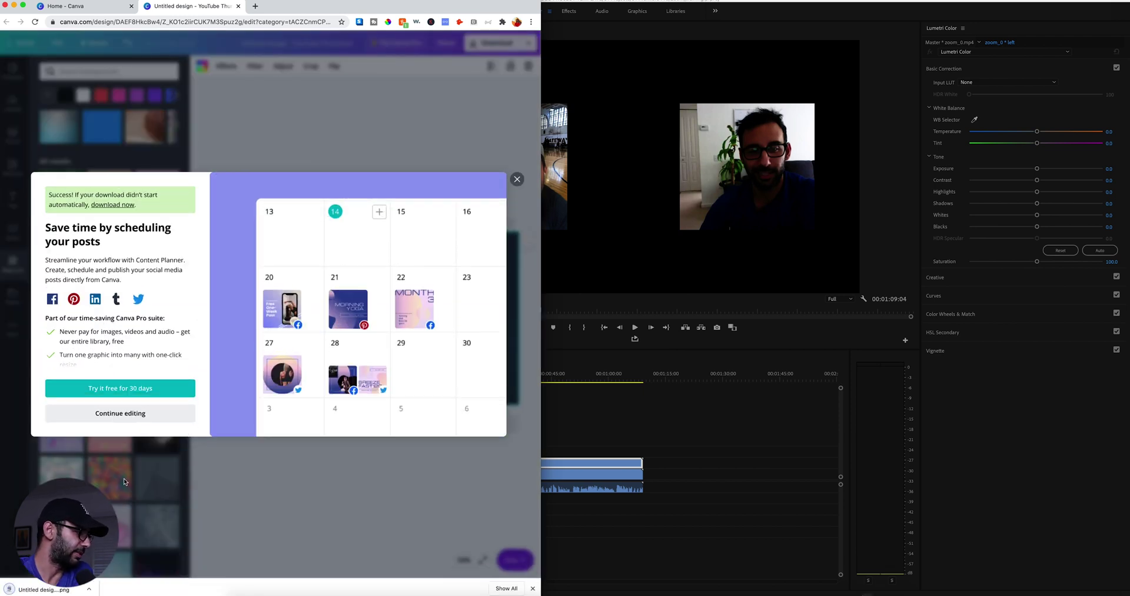
left_click(517, 179)
Back in Premiere Pro, import the downloaded Canva PNG from the Downloads folder into the project.
key("super+Tab")
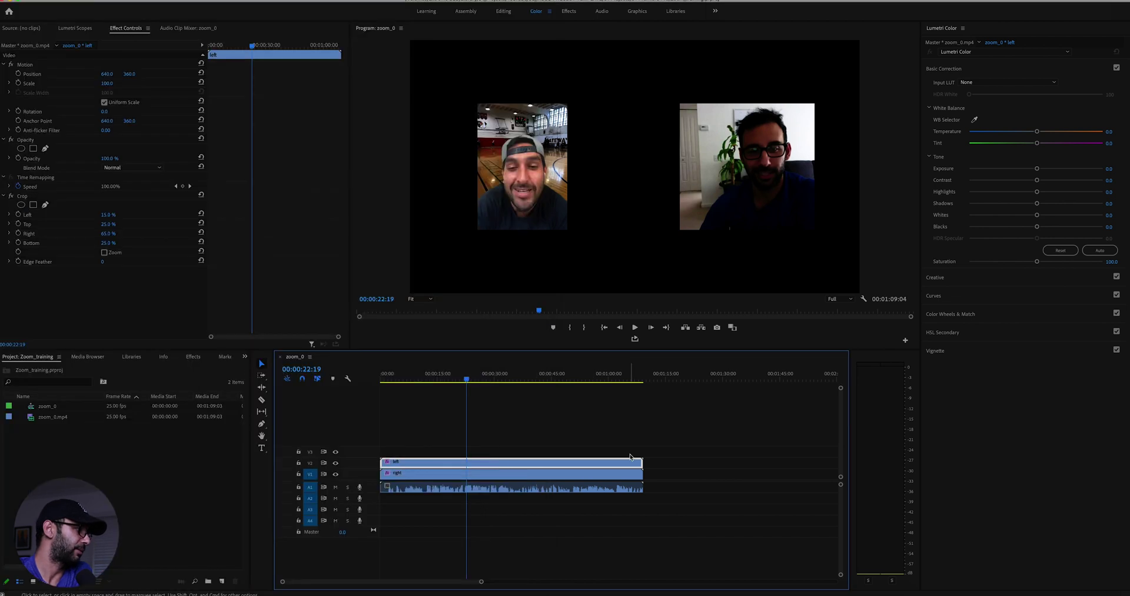
right_click(127, 513)
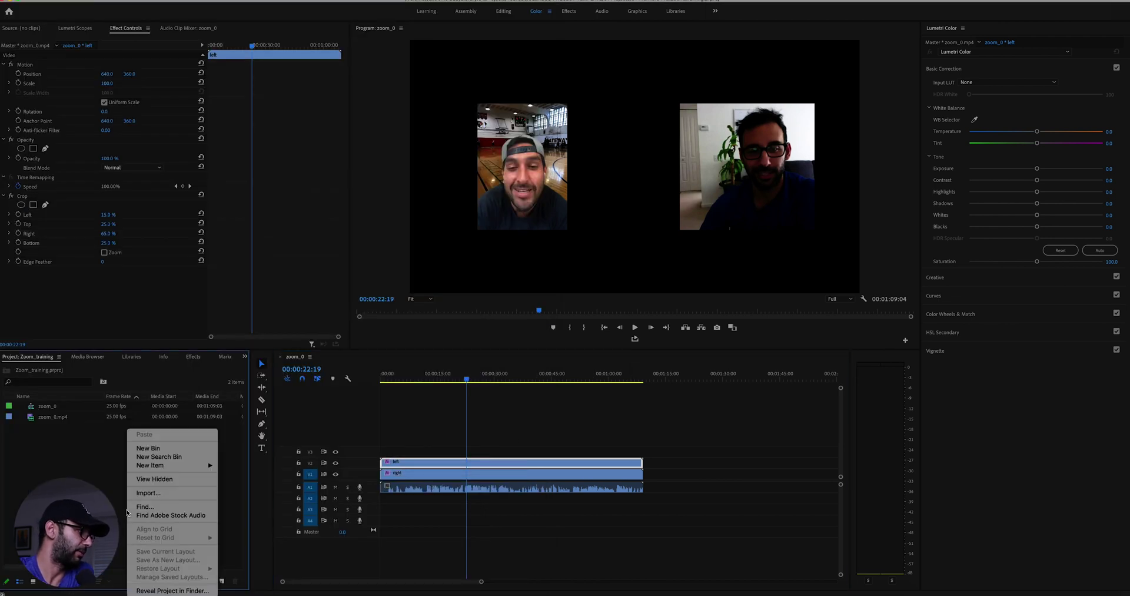
left_click(153, 489)
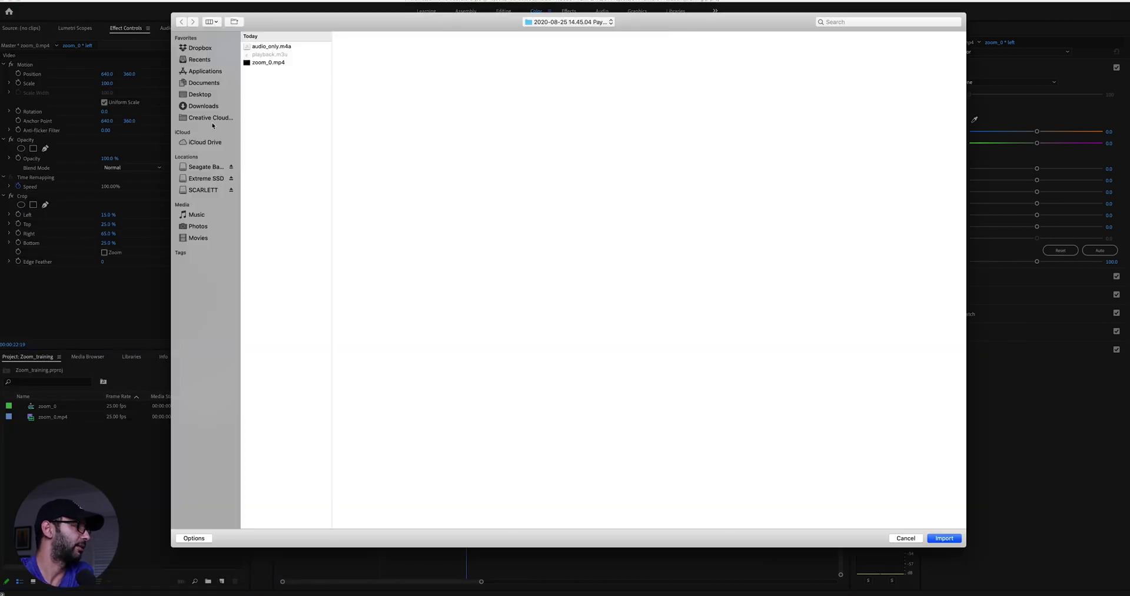
left_click(203, 106)
double_click(275, 56)
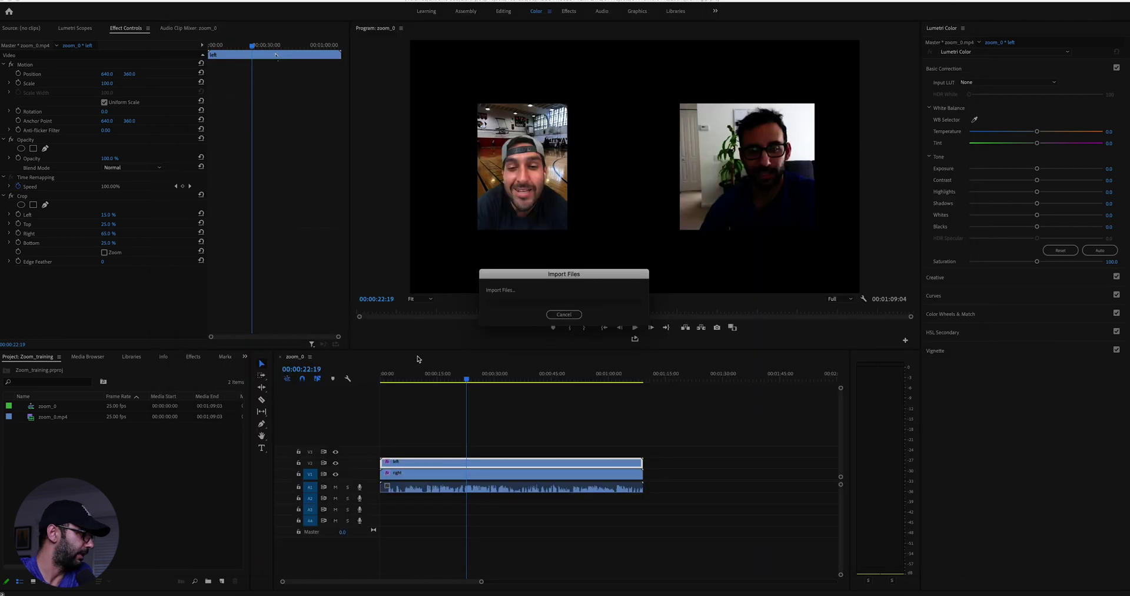
Place 'Untitled design (4).png' on the bottom track beneath both Zoom clips.
left_click(482, 442)
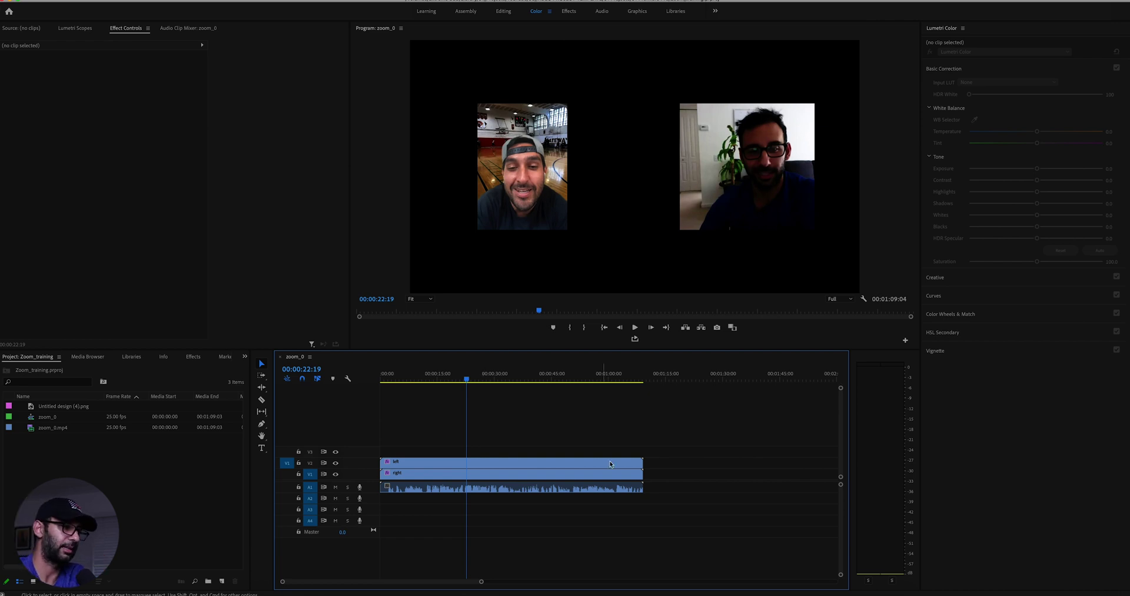
left_click_drag(669, 473, 608, 463)
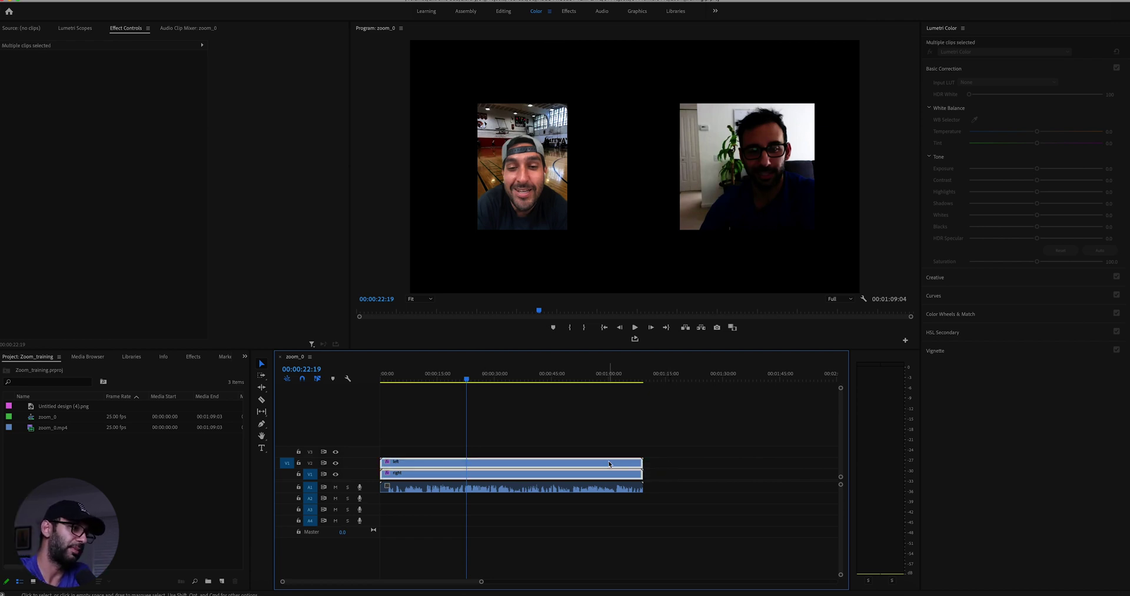
left_click(57, 406)
left_click_drag(52, 412, 643, 474)
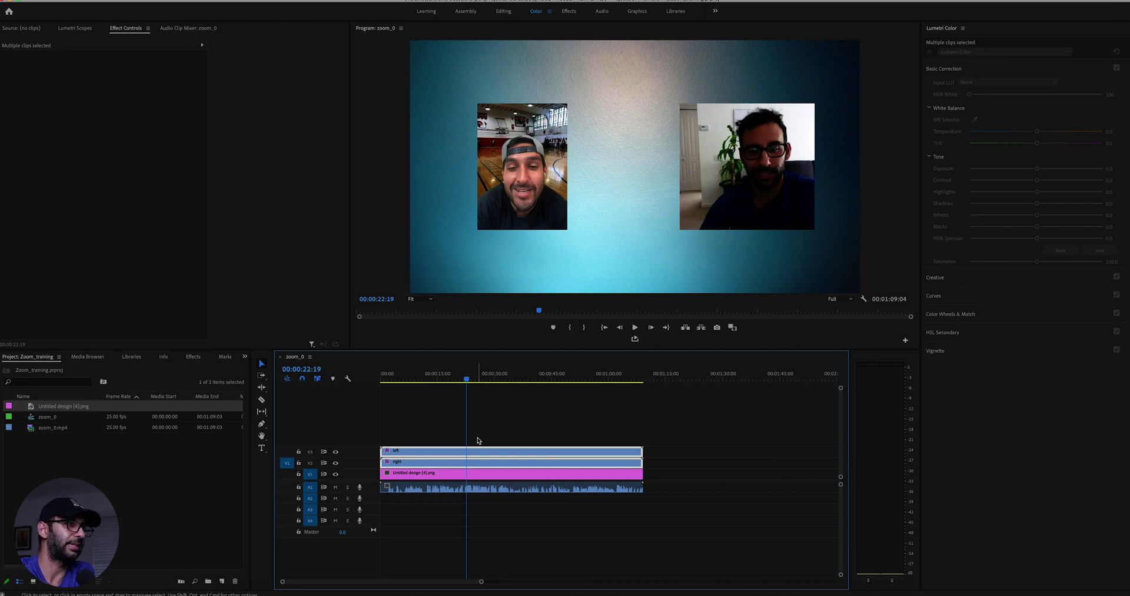
Apply Bevel Edges Thick to the left Zoom clip and set its Edge Thickness to 0.01.
left_click(478, 440)
left_click(193, 357)
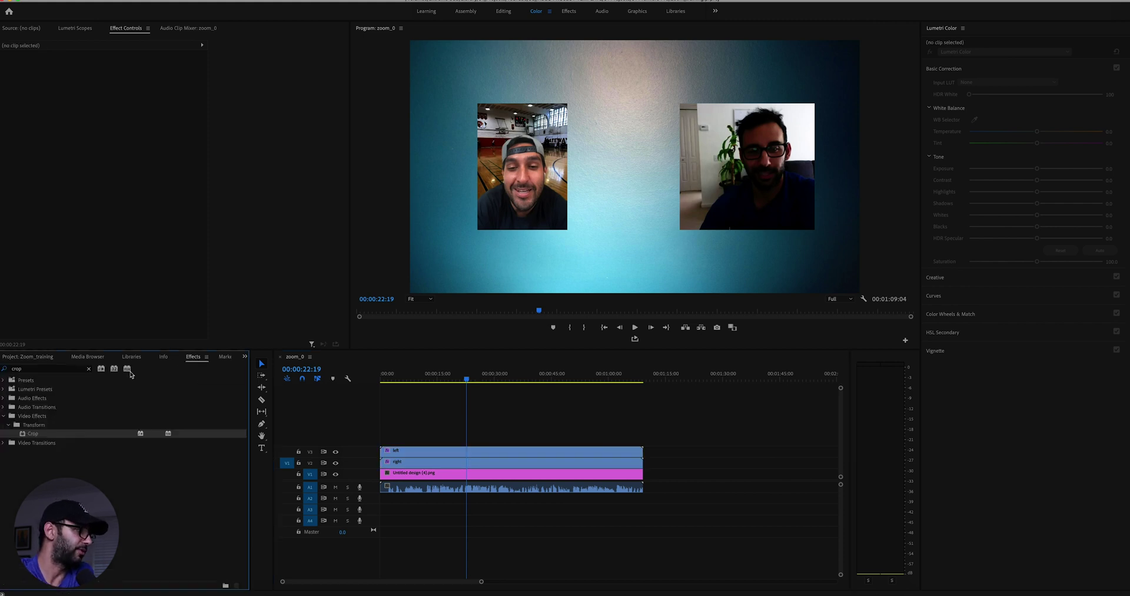
left_click(576, 12)
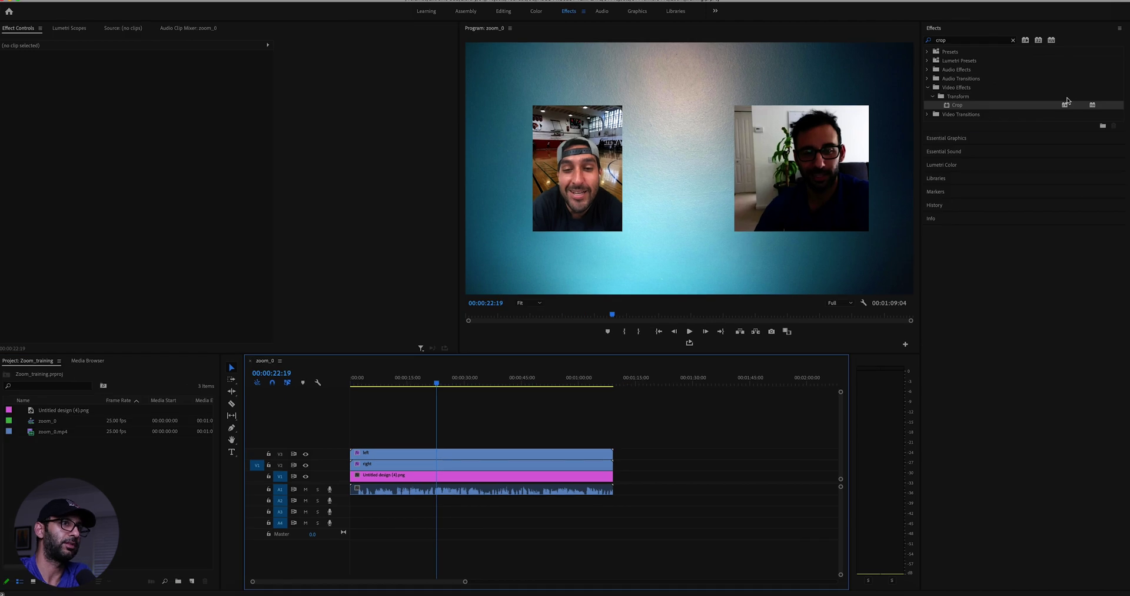
left_click(1012, 40)
type("bevel")
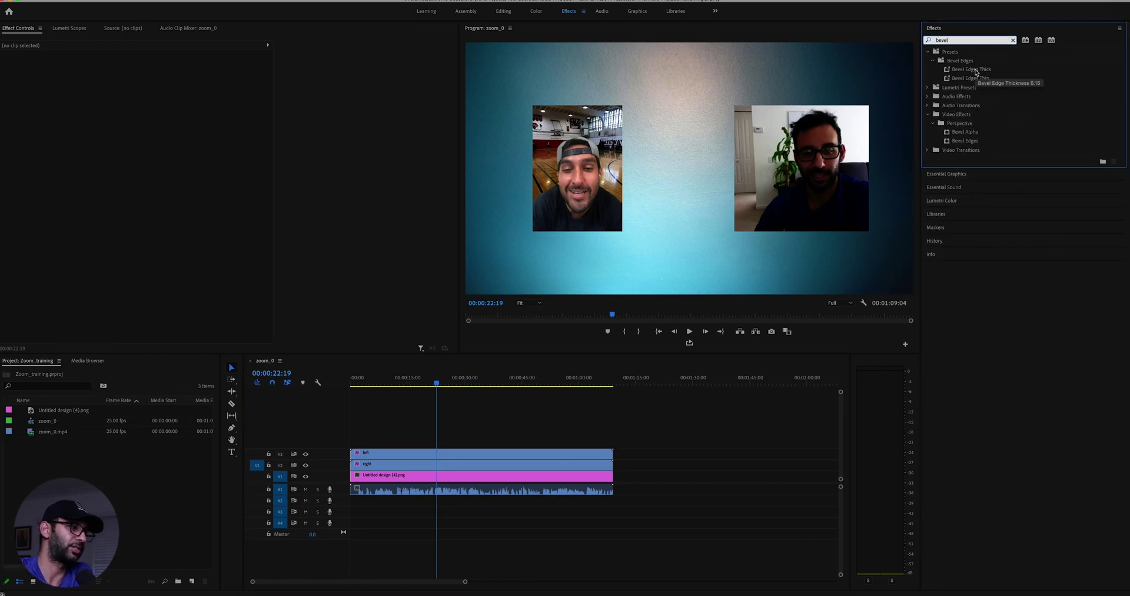
left_click_drag(971, 69, 581, 454)
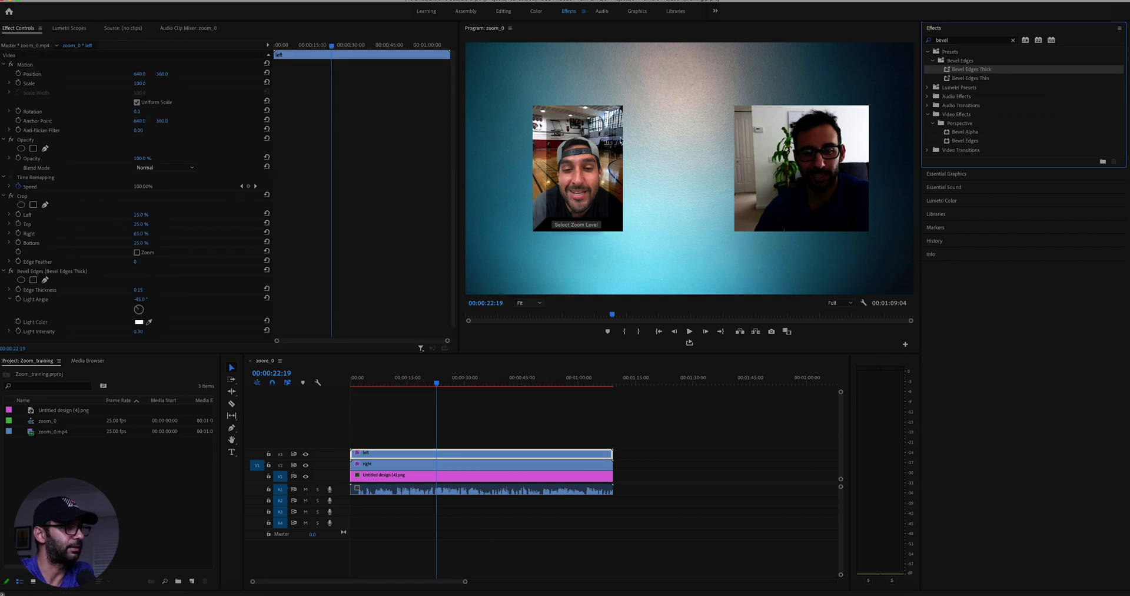
scroll(377, 255, "down", 1)
left_click(146, 278)
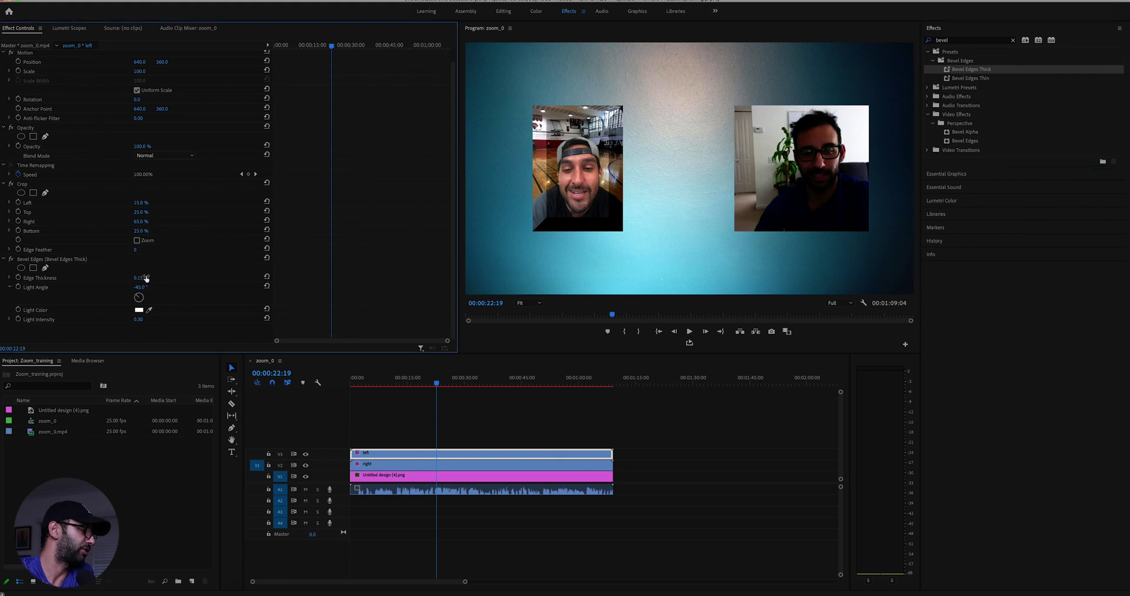
left_click(146, 279)
type("0.")
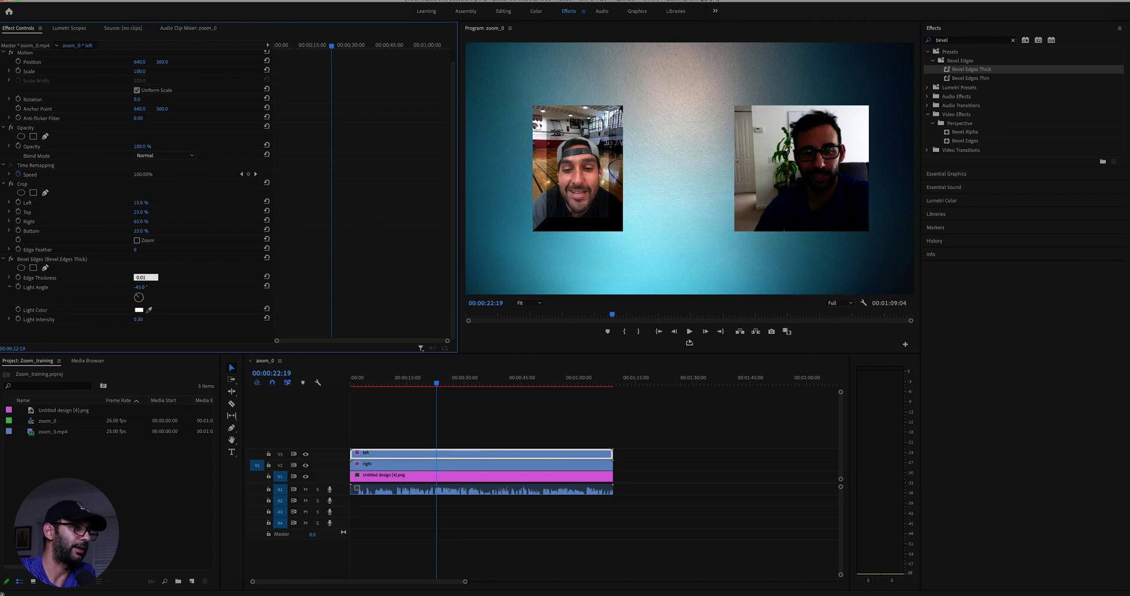
key("Return")
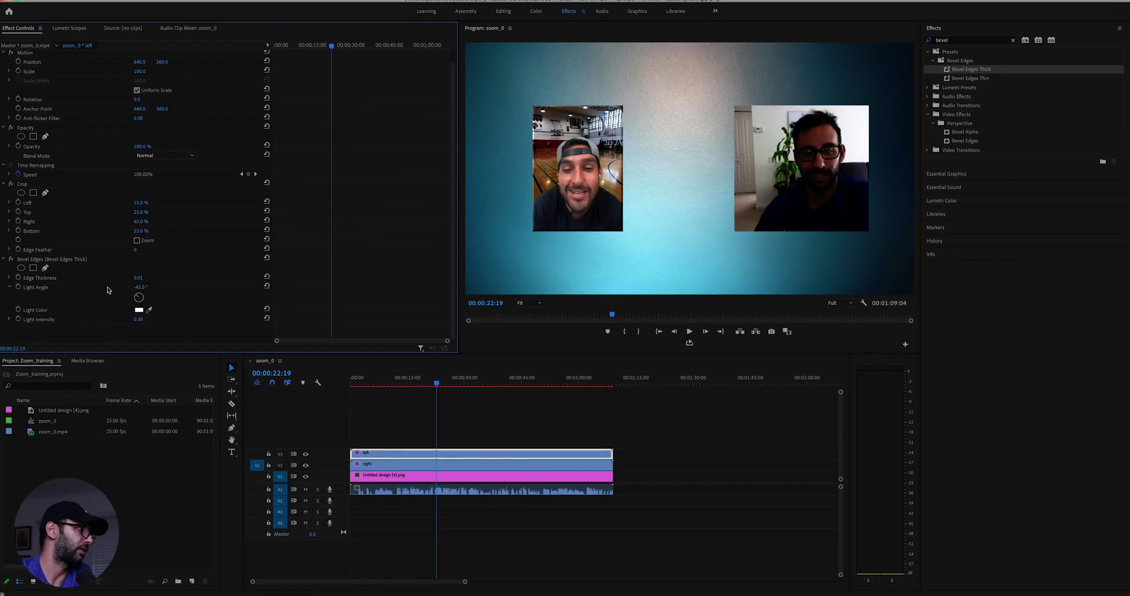
Select the left clip's Bevel Edges effect, check the right clip's effects, then reselect the left clip.
left_click(47, 262)
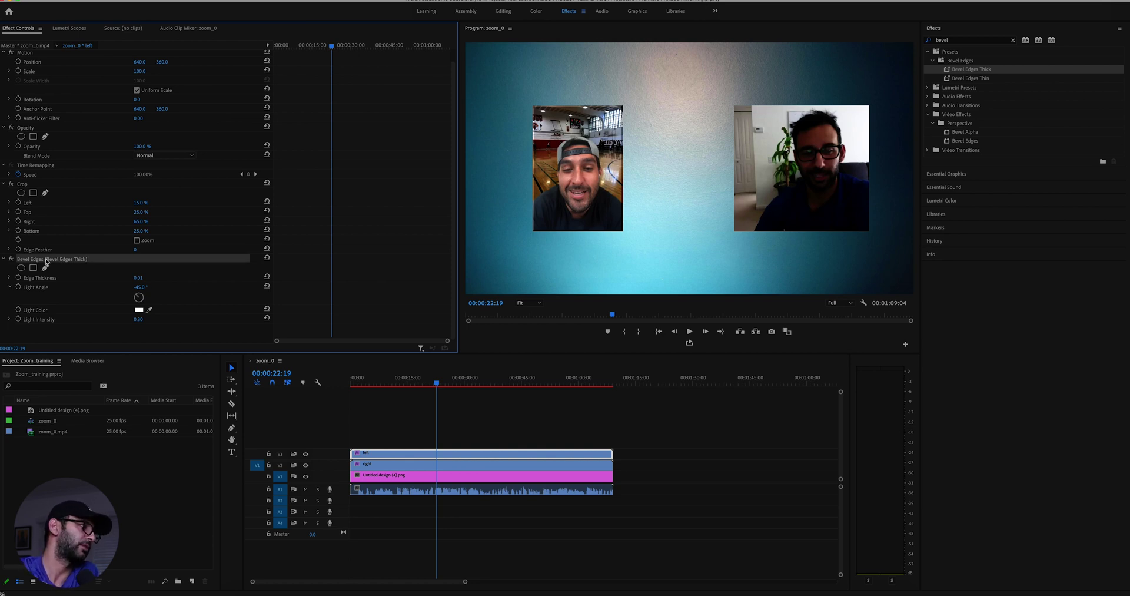
left_click(443, 467)
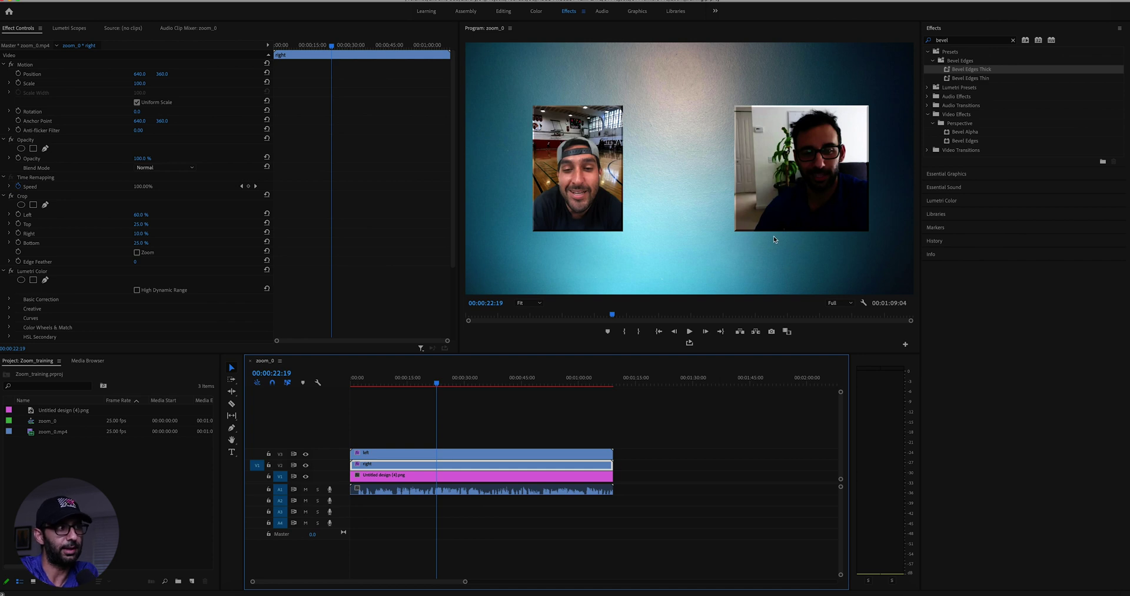
left_click(486, 452)
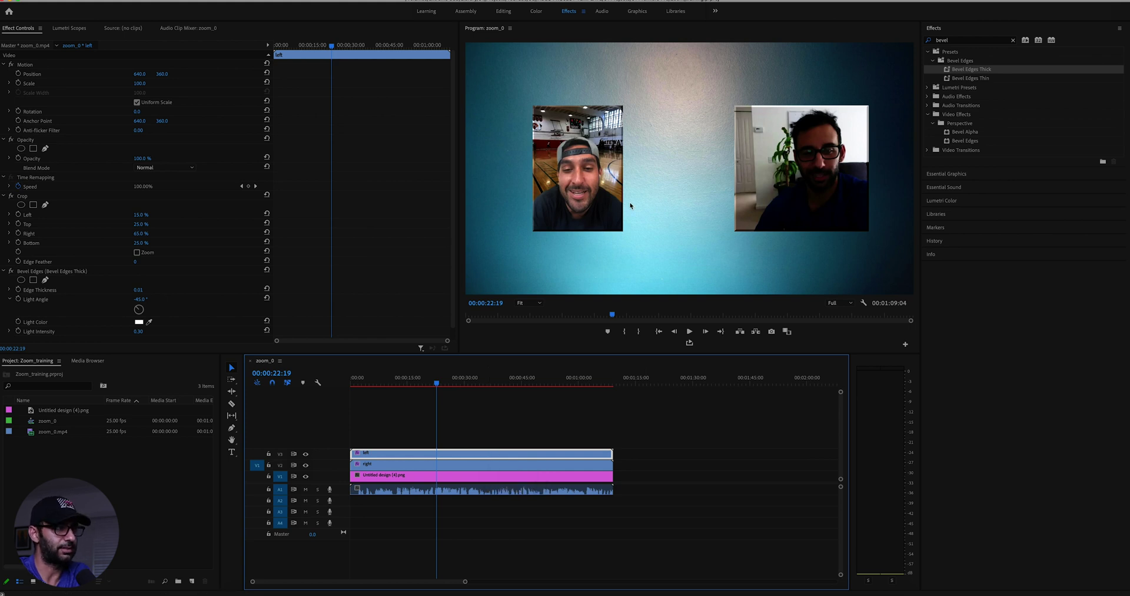
Increase the right clip's Crop Left to 68 and slide it left in the frame.
left_click(524, 464)
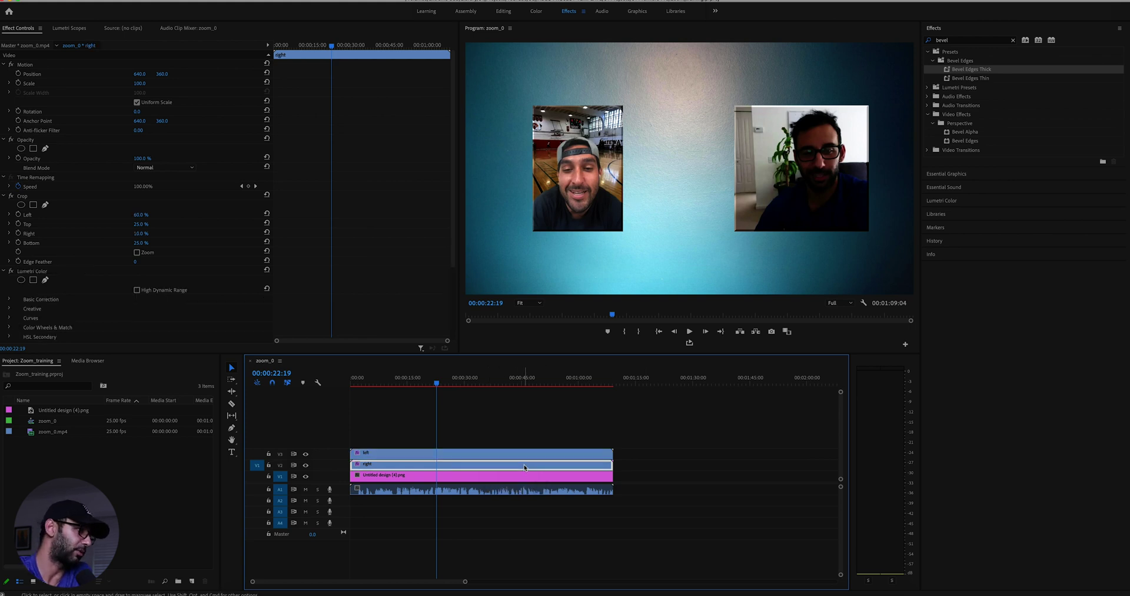
scroll(421, 293, "down", 3)
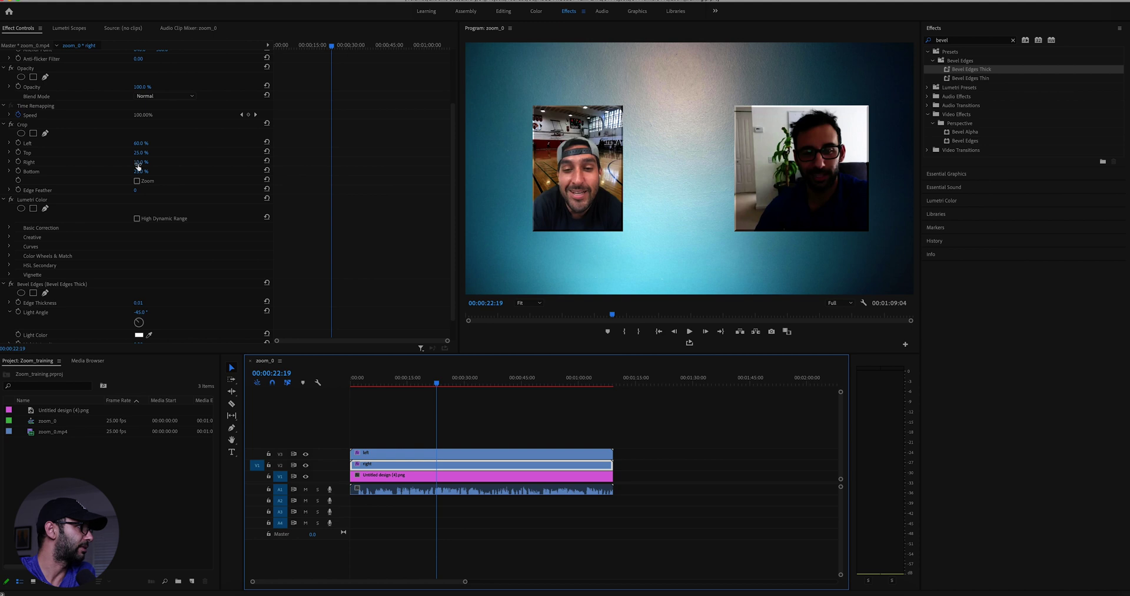
left_click(146, 143)
key("Up")
key("Up")
key("Up")
key("Up")
key("Up")
key("Up")
key("Up")
key("Up")
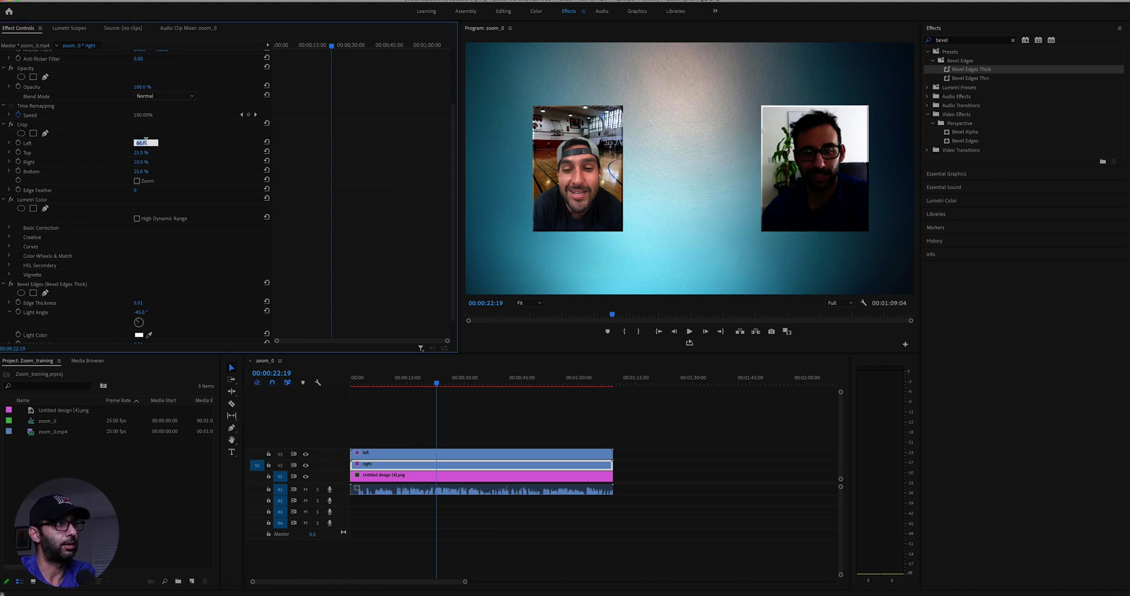
left_click(482, 465)
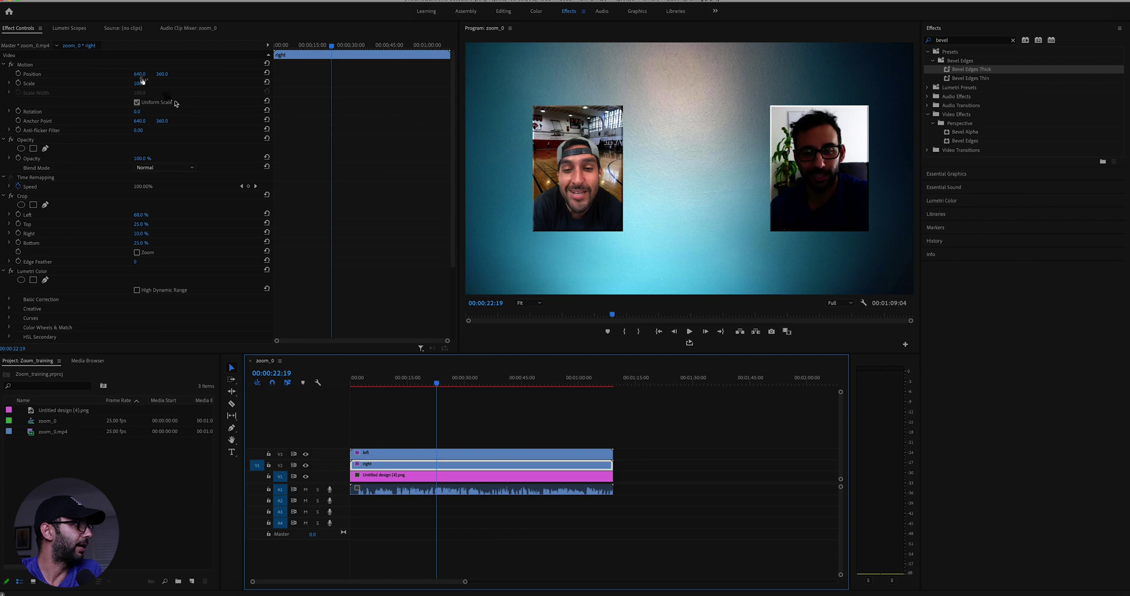
left_click_drag(139, 74, 52, 74)
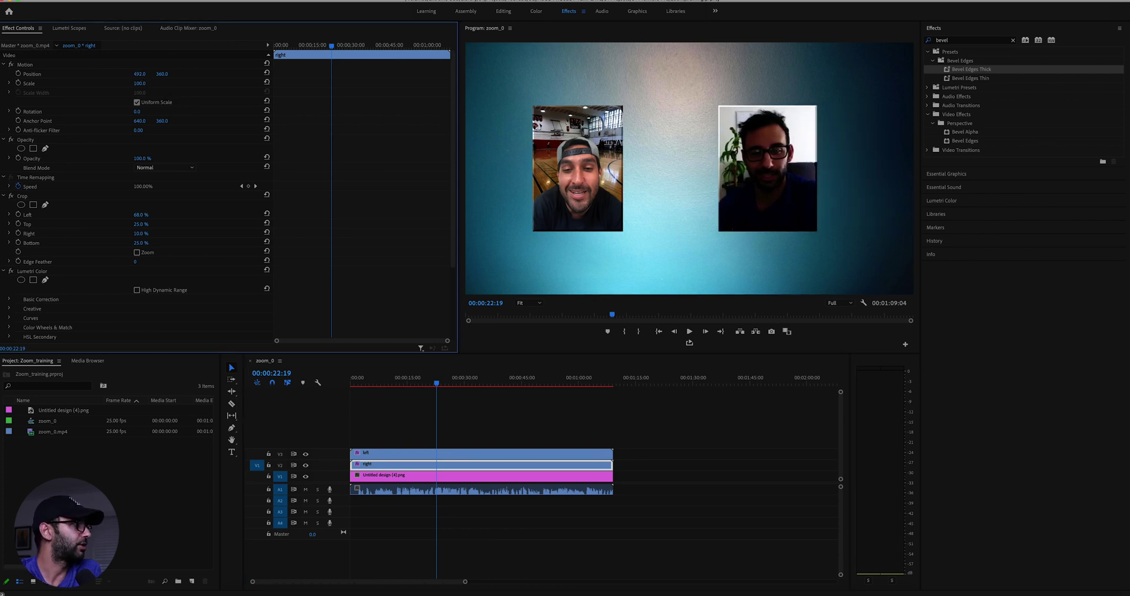
Scale the left clip to 125% and shift it toward the right.
left_click(395, 452)
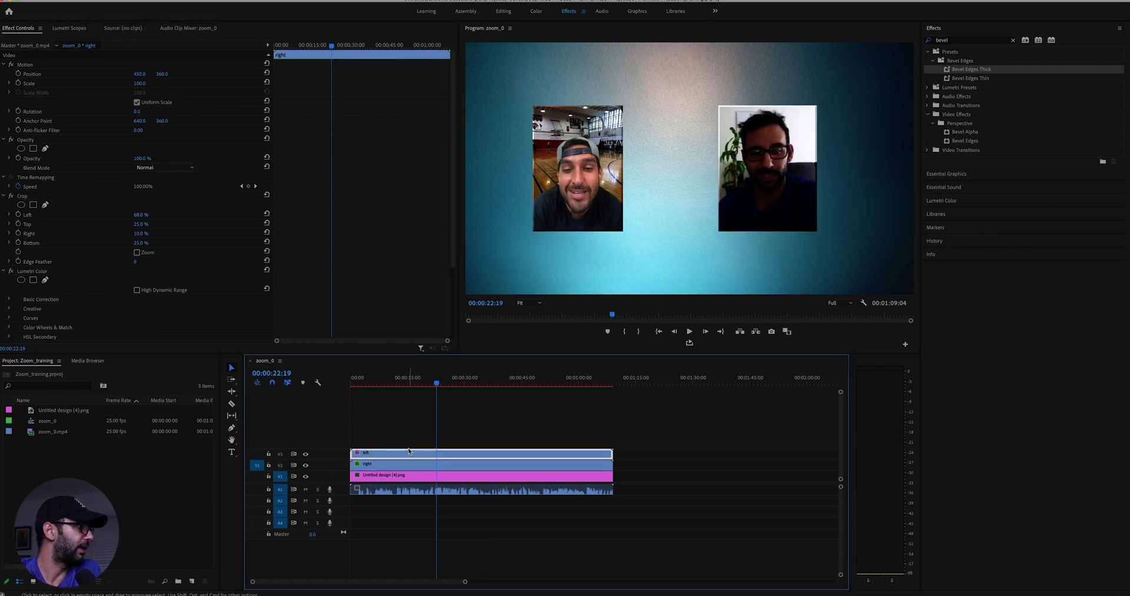
left_click_drag(140, 74, 159, 77)
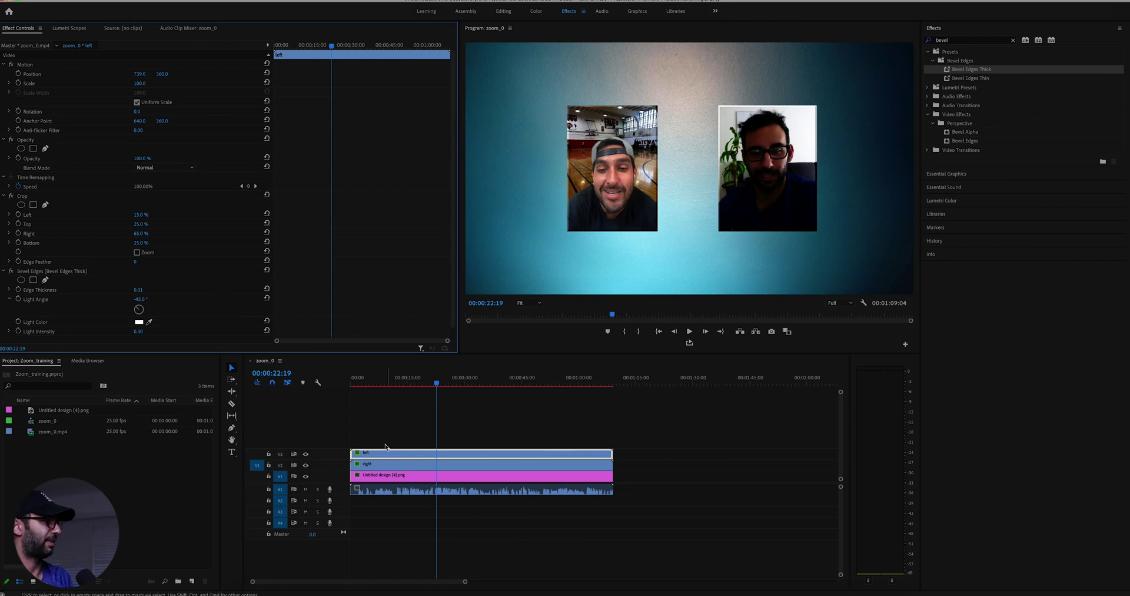
left_click(139, 84)
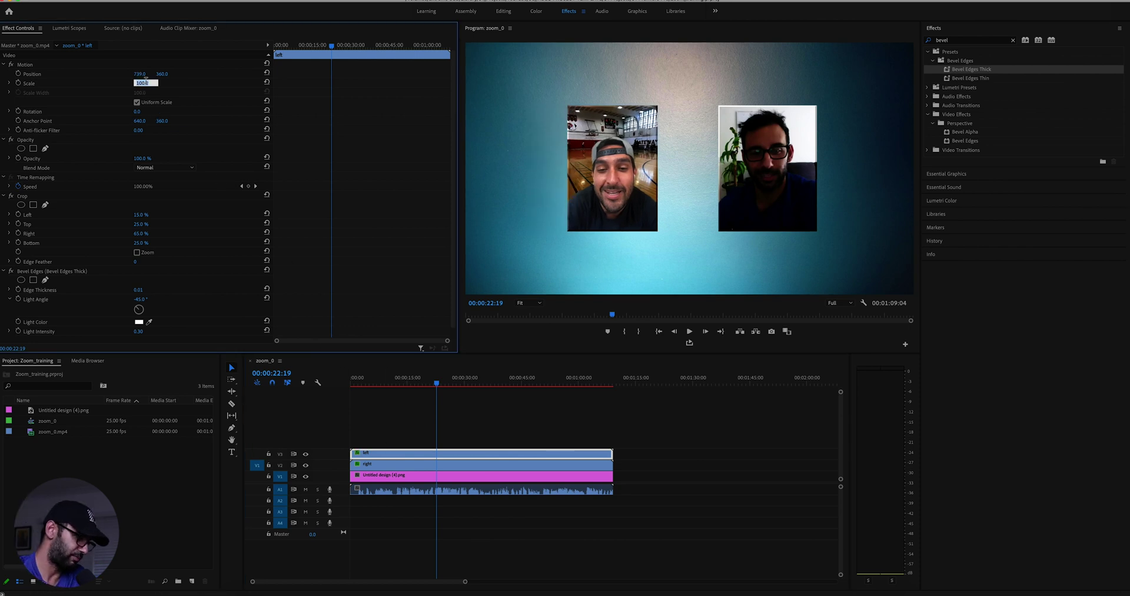
type("125")
key("Return")
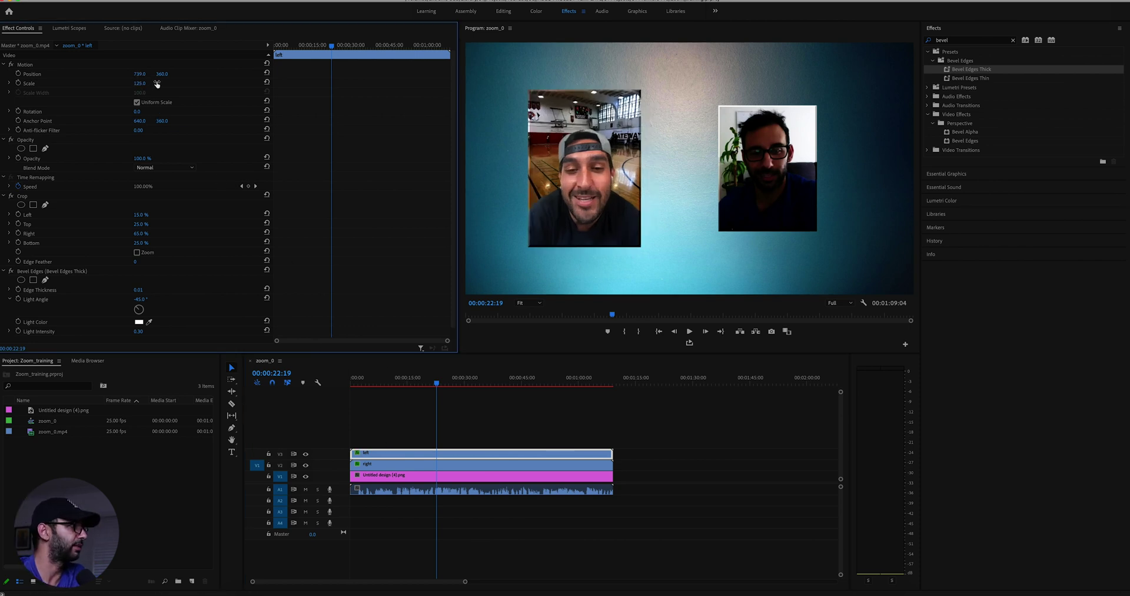
left_click_drag(137, 77, 177, 77)
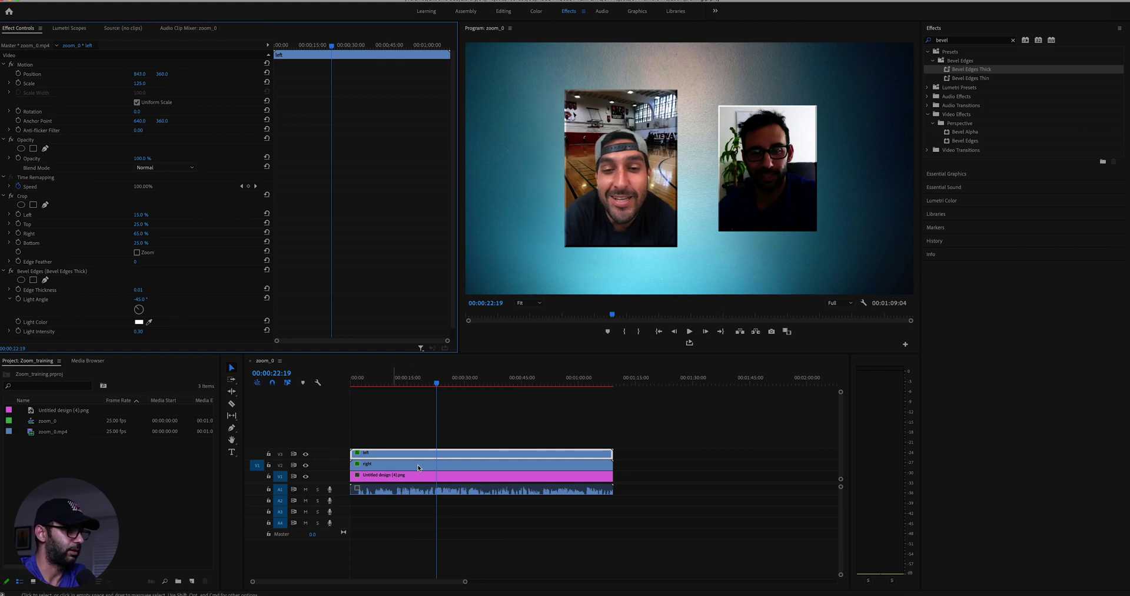
Scale the right clip to 125%, move it left beside the other, and mute track A1.
left_click(449, 464)
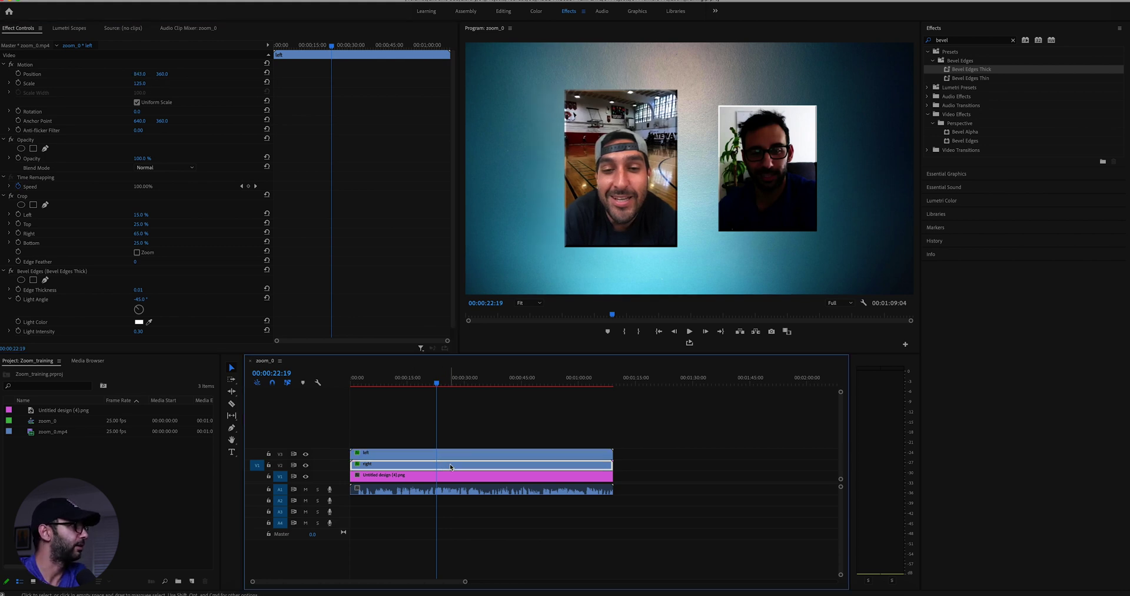
left_click(139, 84)
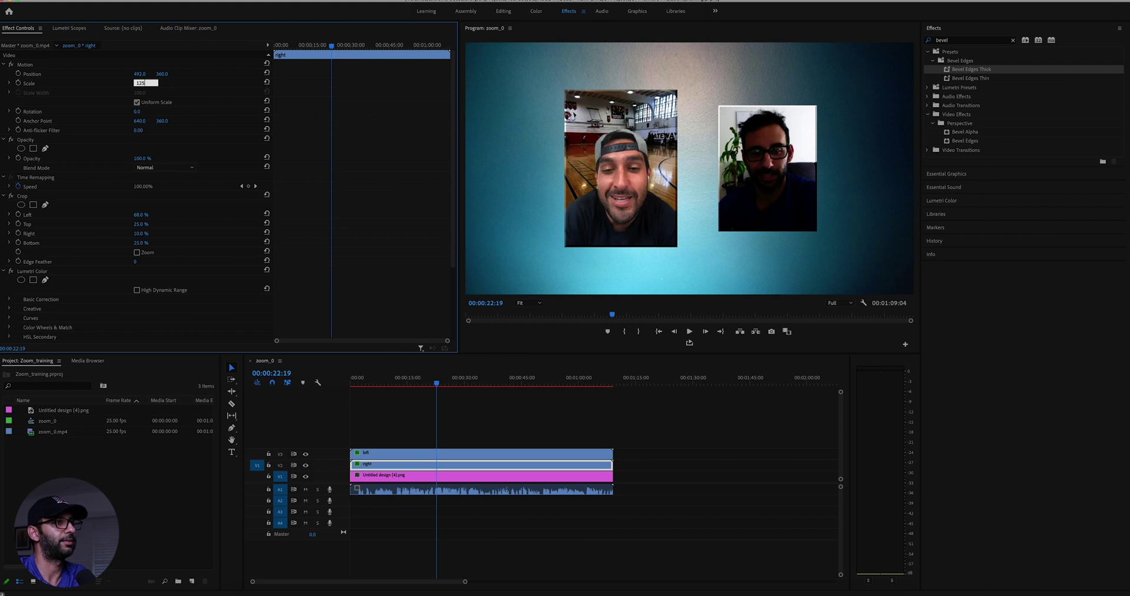
type("125")
key("Return")
left_click_drag(139, 74, 77, 74)
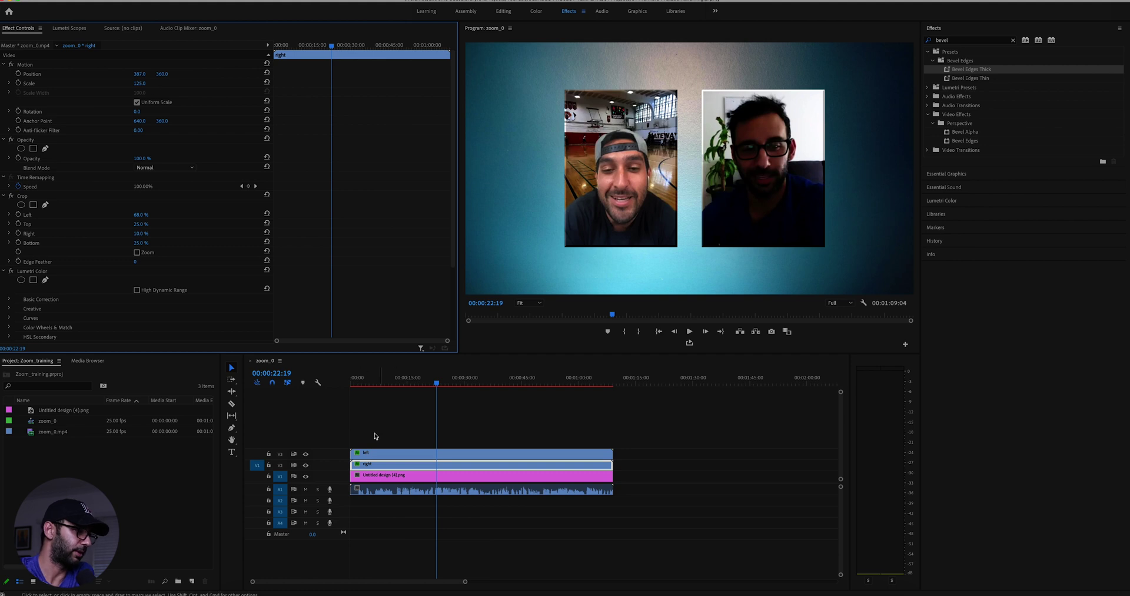
left_click(306, 489)
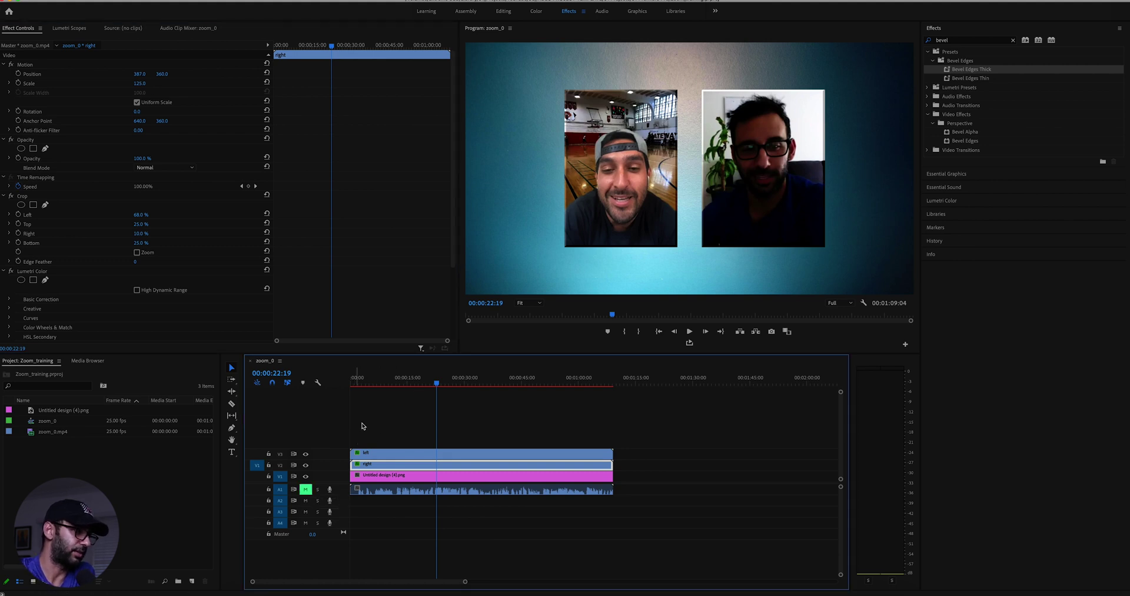
Return to the sequence start and play back a preview of the side-by-side composition.
left_click_drag(412, 376, 352, 376)
key("space")
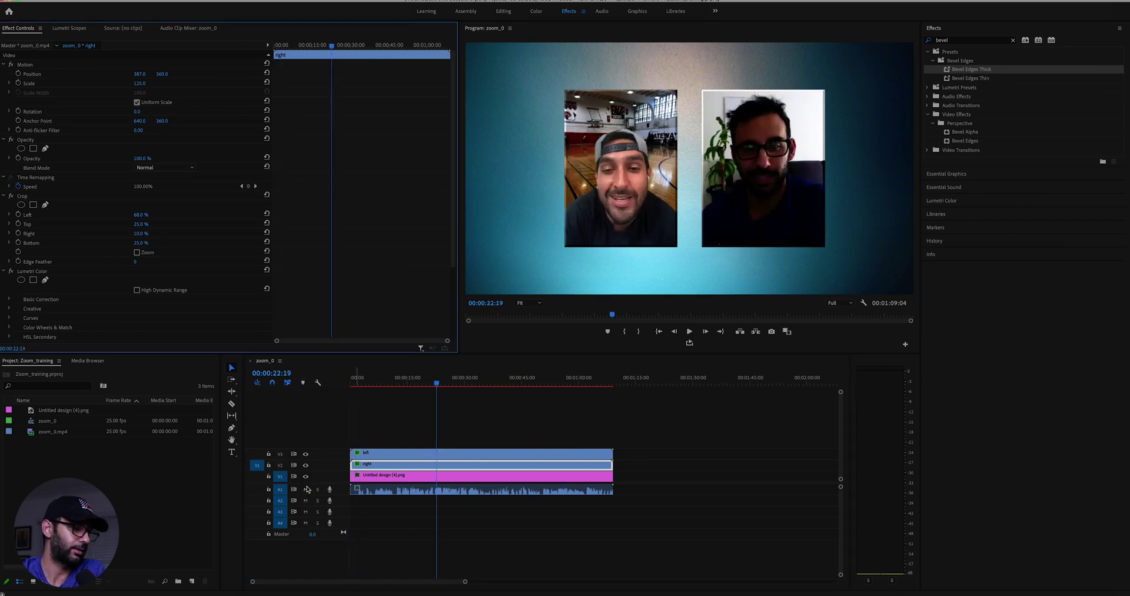
key("space")
key("space")
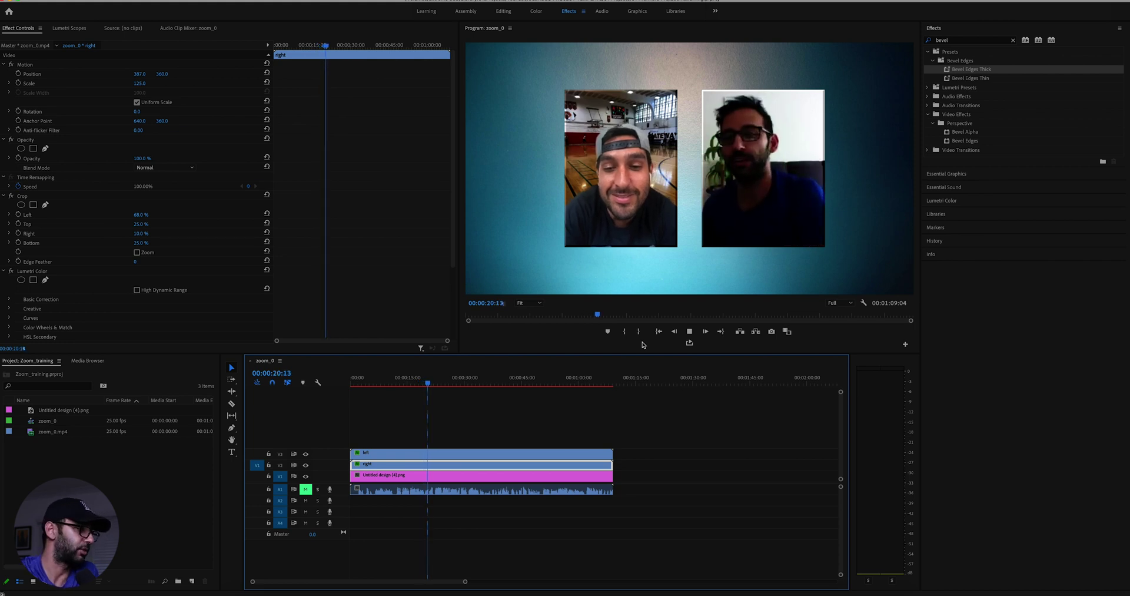
key("space")
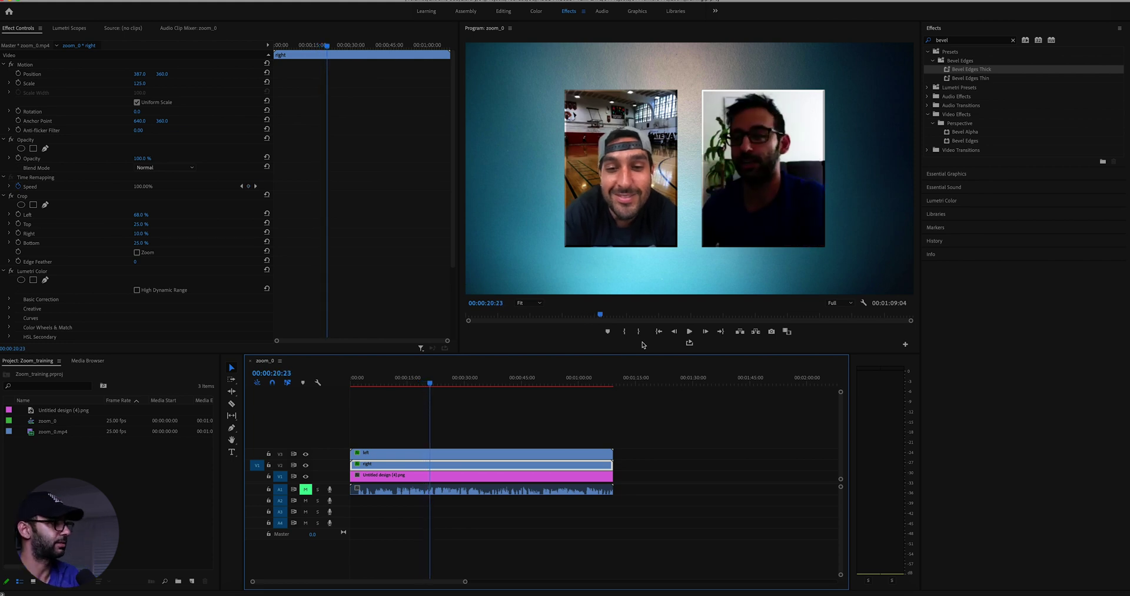
Add a text caption 'Are you good at basketball?' below the clips in the Program monitor.
left_click(233, 454)
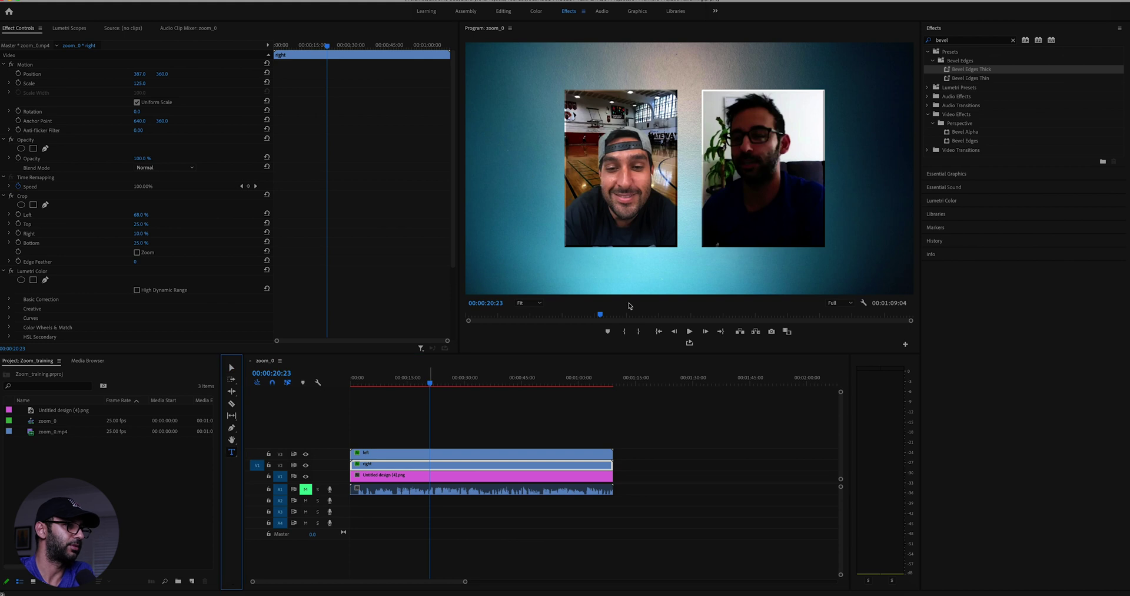
left_click(567, 265)
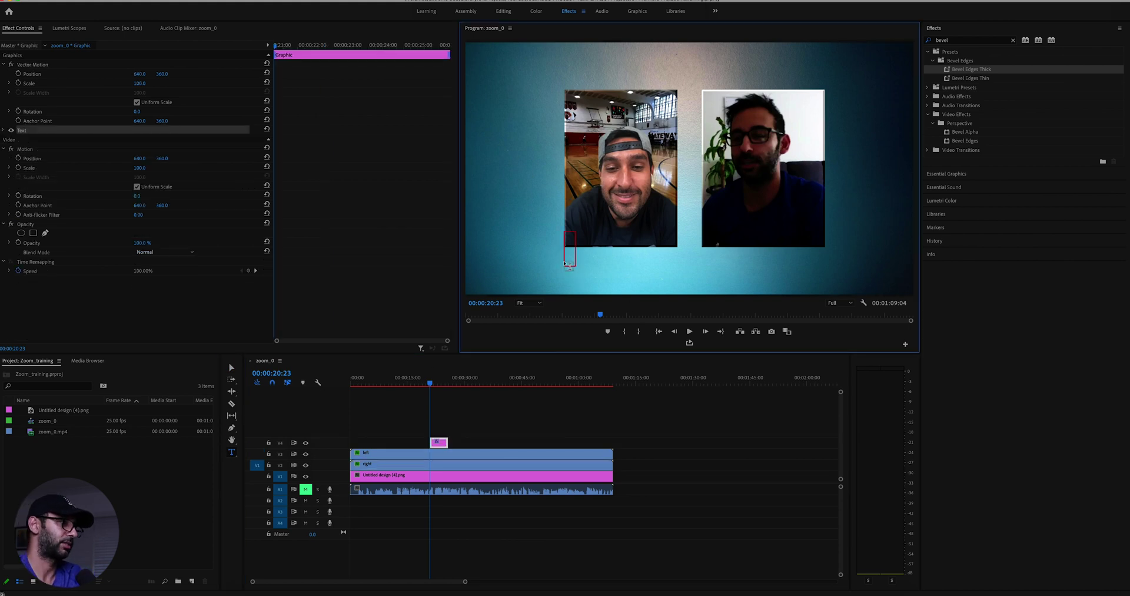
type("Are you goo")
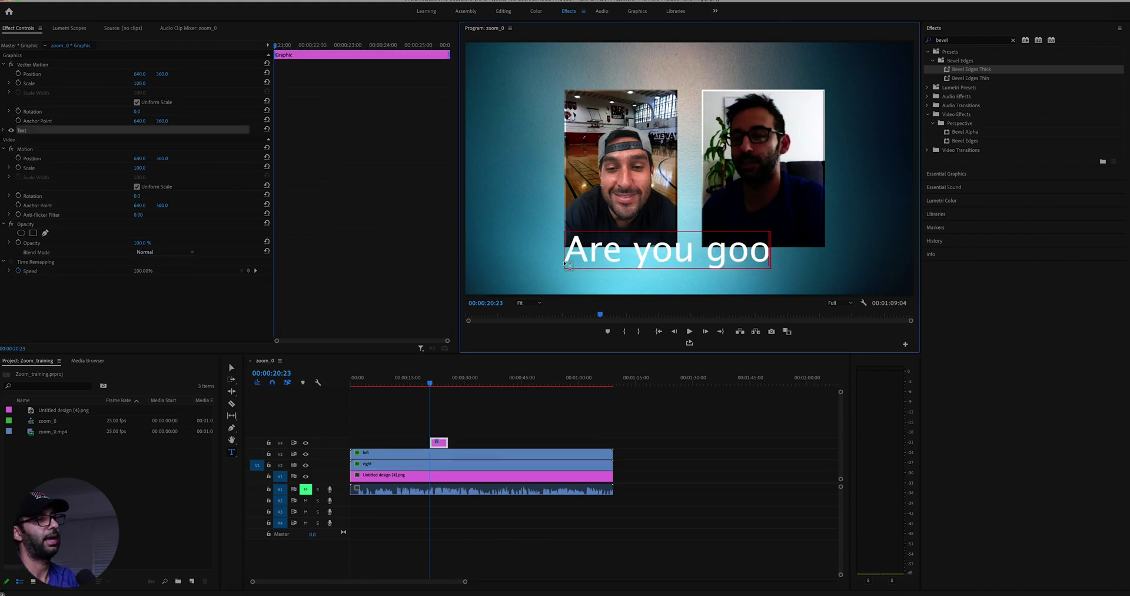
type("d at base")
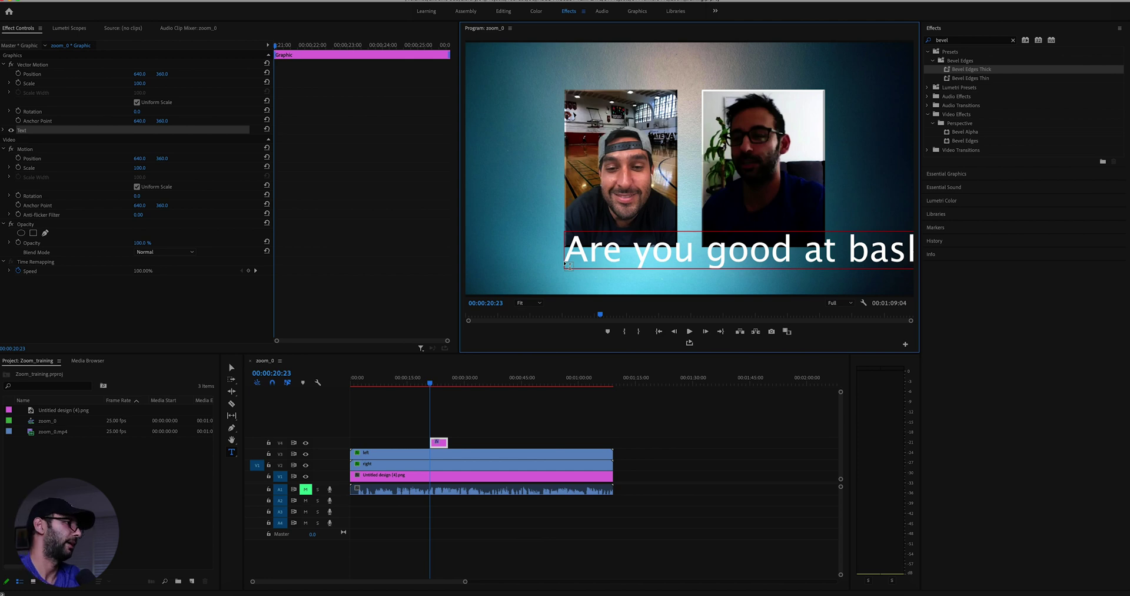
Shrink the caption's font size to 56 and move it lower in the frame.
key("ctrl+a")
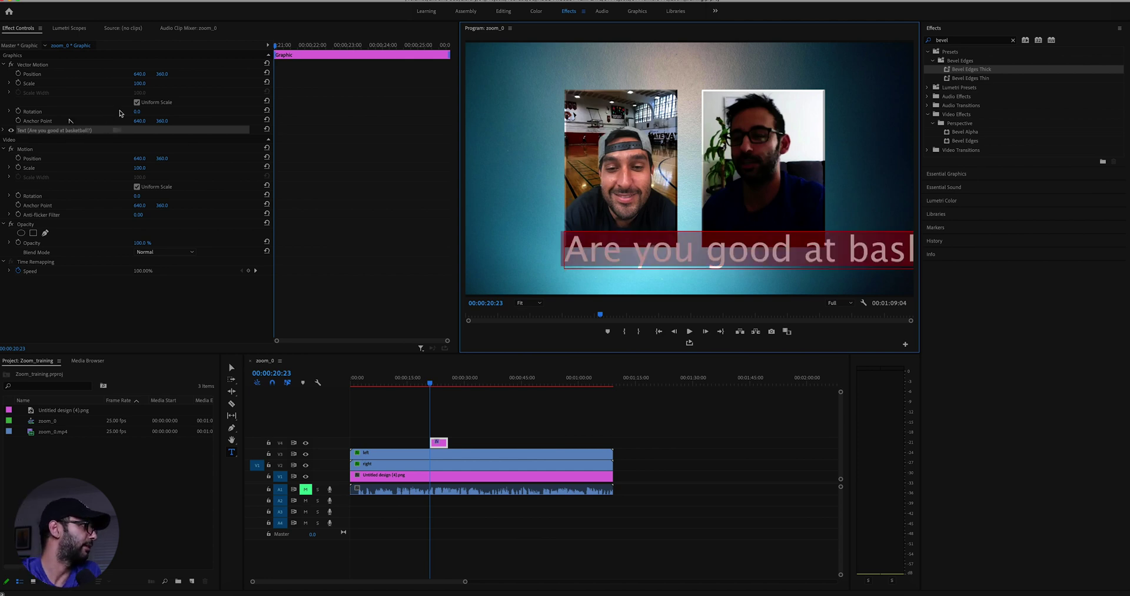
left_click(116, 129)
left_click_drag(174, 175, 161, 176)
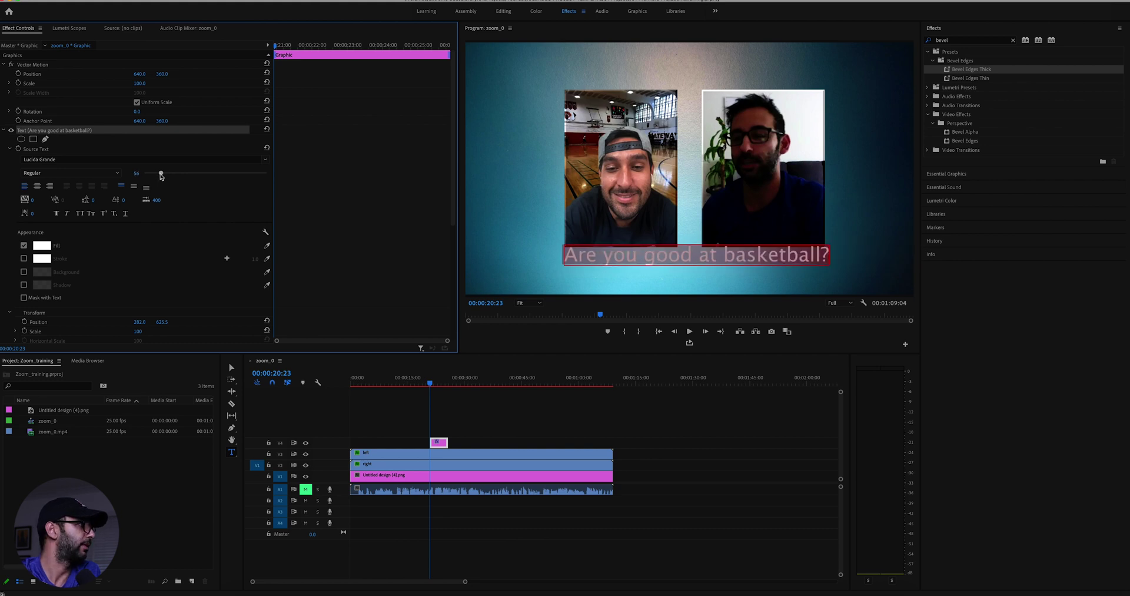
left_click_drag(162, 77, 172, 77)
Stretch the caption graphic across the whole sequence and play it from the start.
left_click_drag(430, 442, 351, 442)
left_click_drag(451, 442, 613, 443)
key("Home")
key("space")
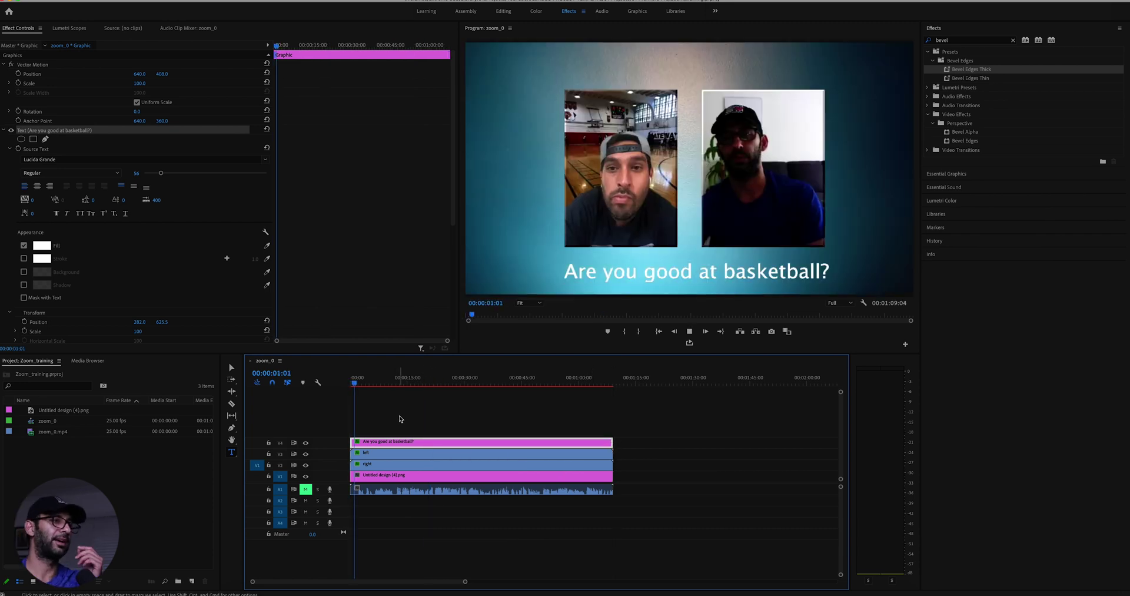